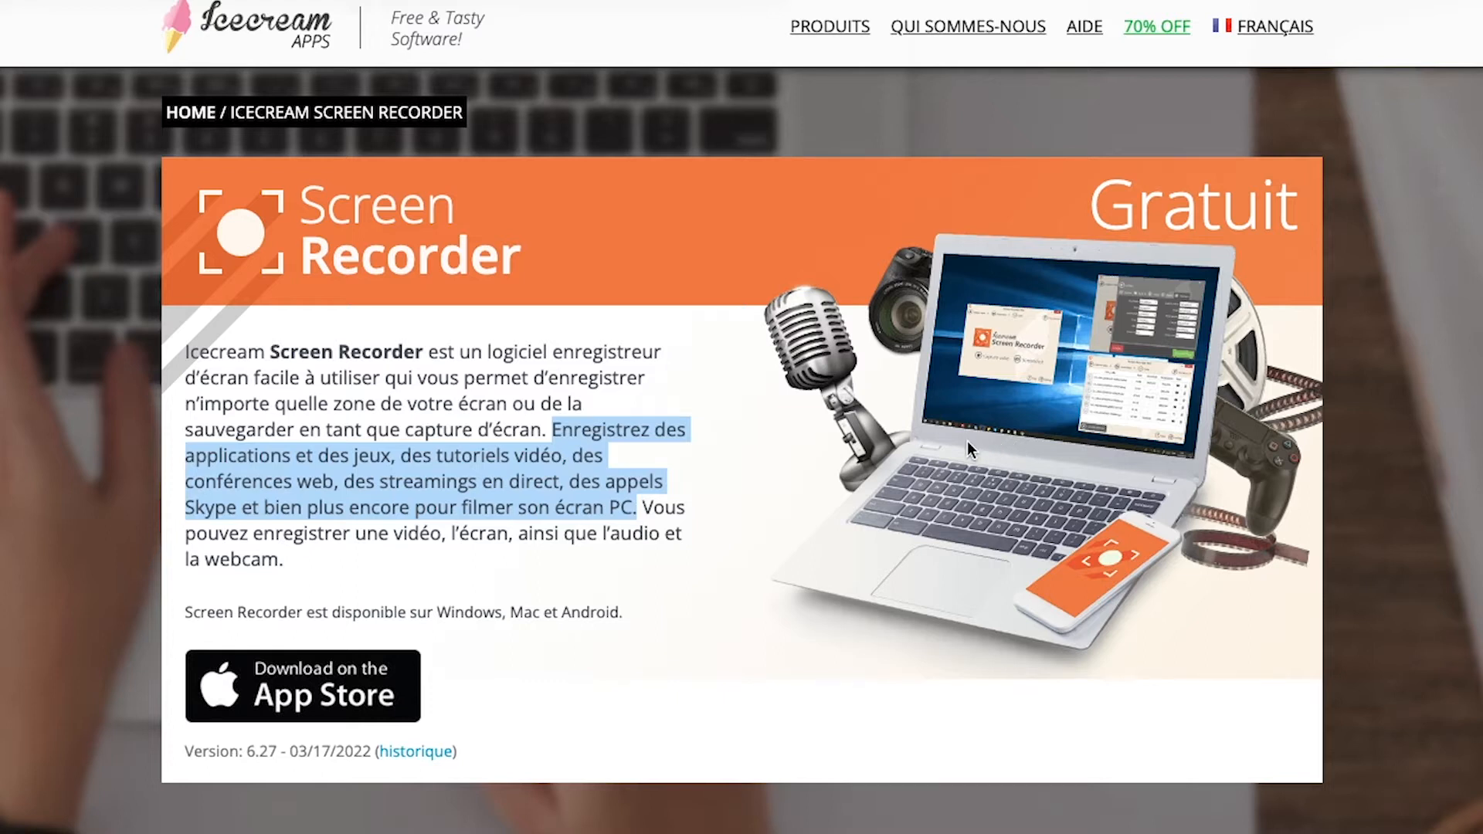
Review the Icecream Screen Recorder page's description and the operating systems it supports.
{"action": "left_click", "coordinate": [1030, 400]}
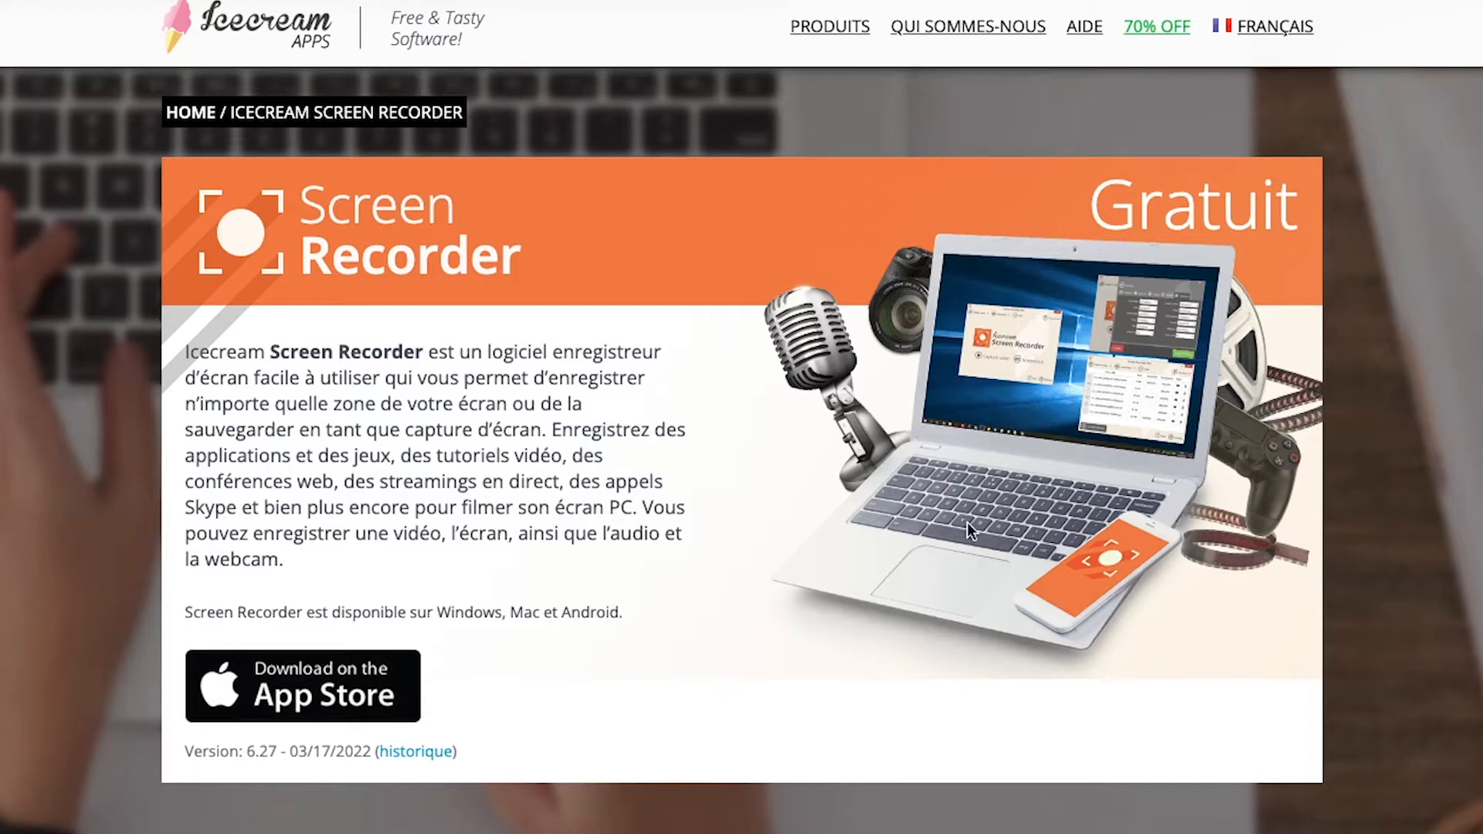
{"action": "left_click_drag", "start_coordinate": [436, 613], "coordinate": [622, 620]}
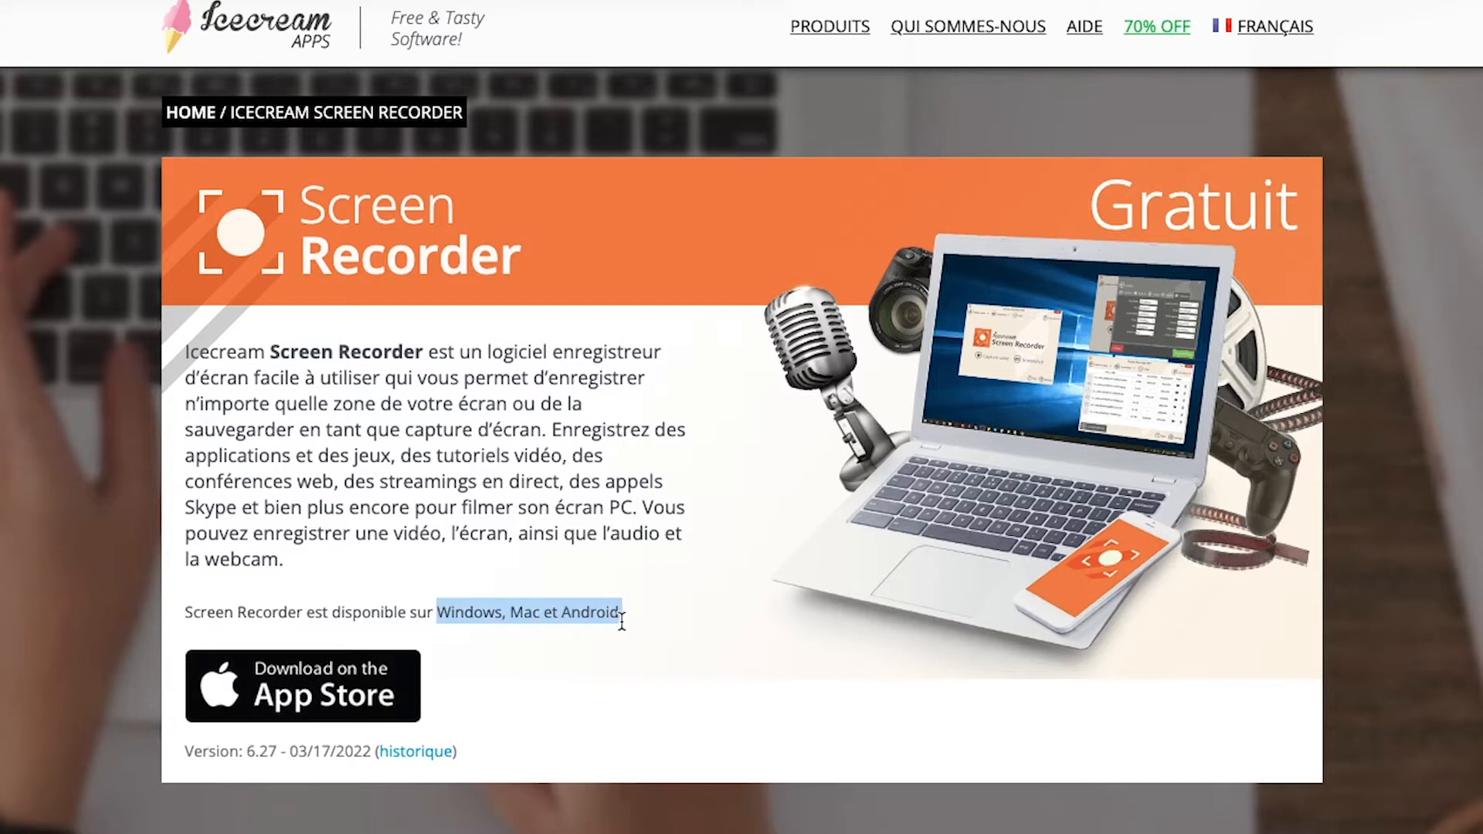
{"action": "left_click", "coordinate": [790, 437]}
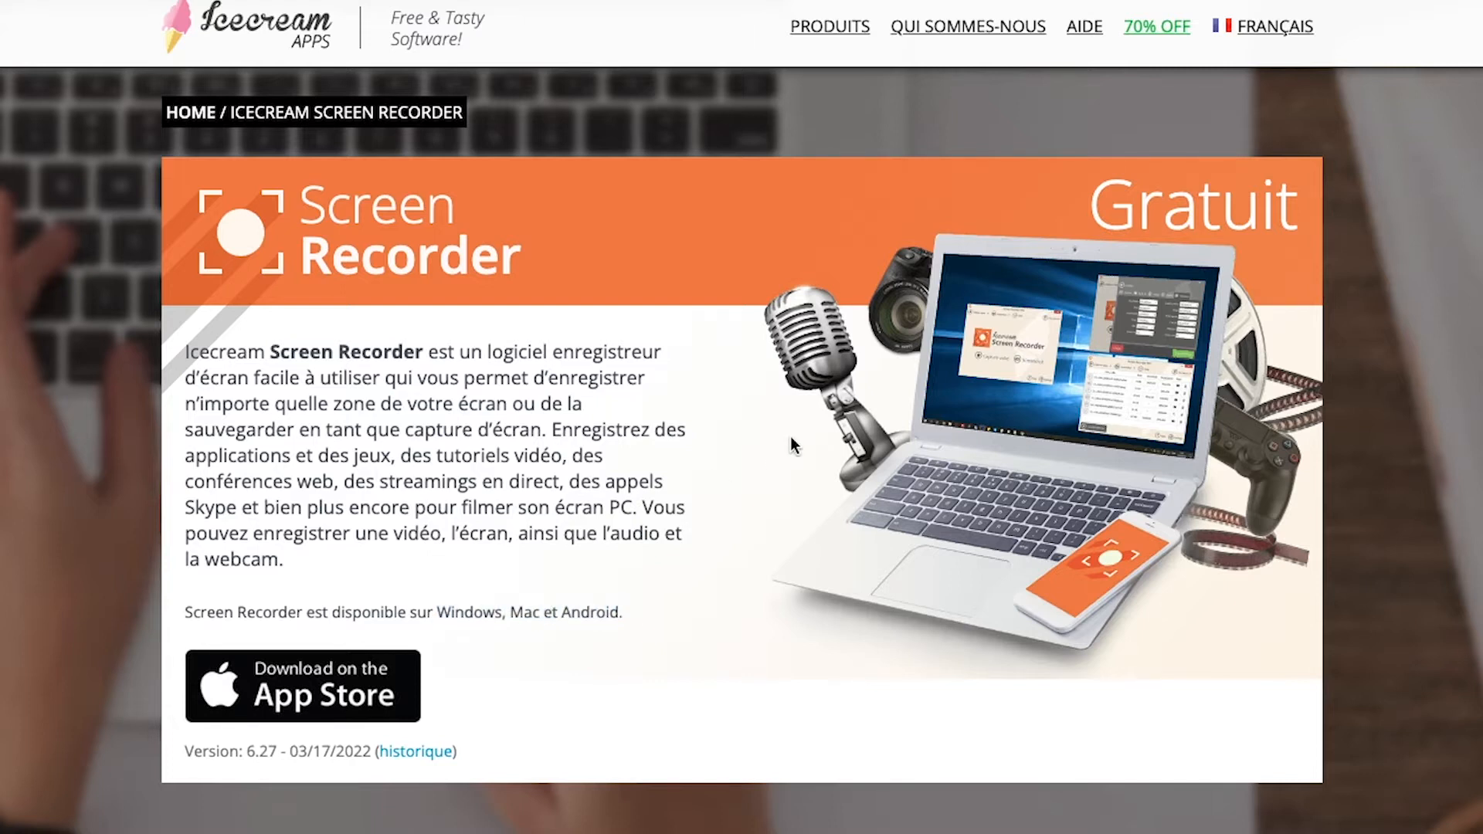
{"action": "scroll", "coordinate": [790, 437], "scroll_direction": "down", "scroll_amount": 1}
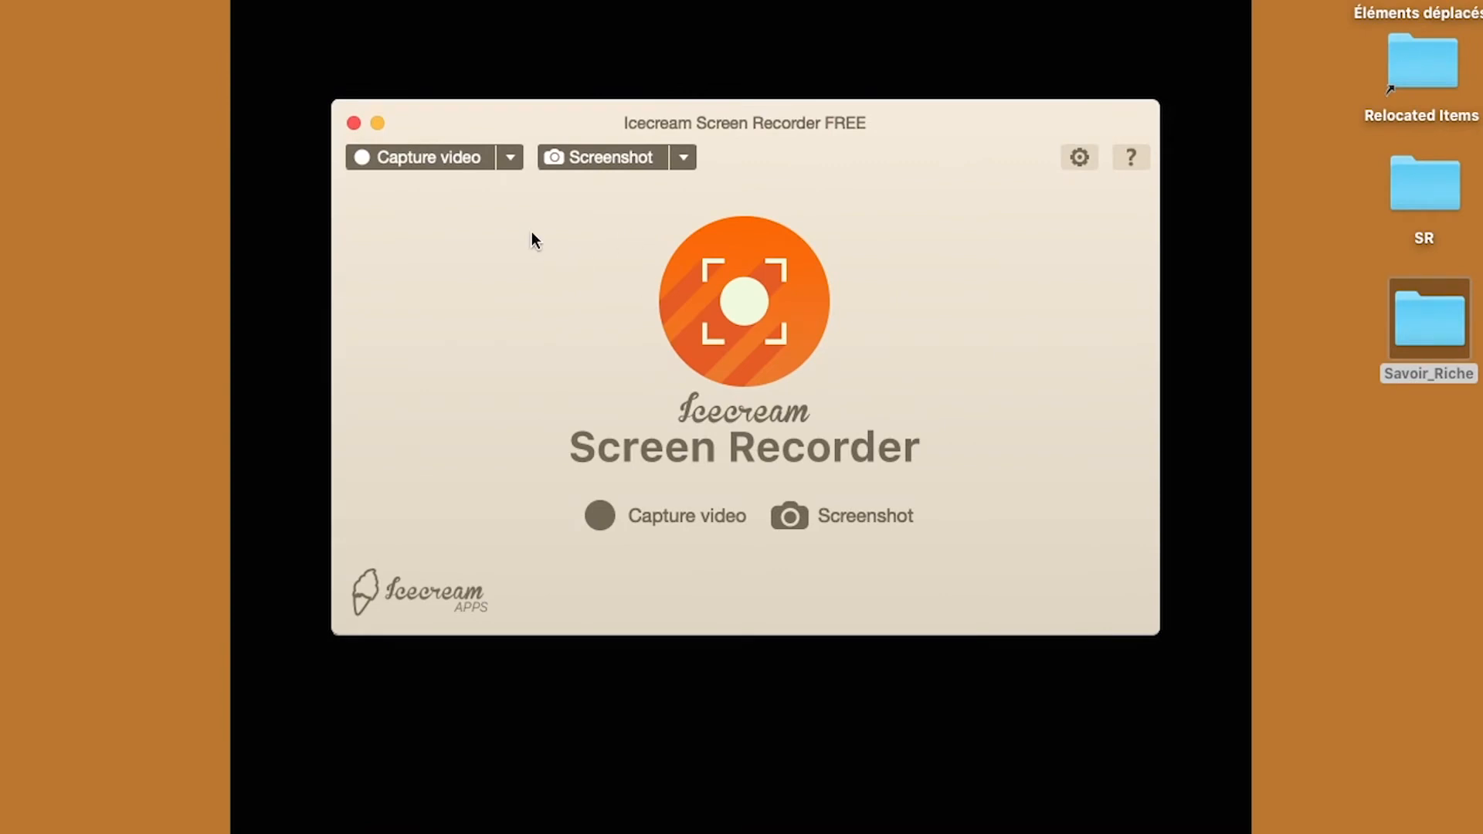
Examine the capture area options offered for video recording and for screenshots in Icecream Screen Recorder.
{"action": "left_click", "coordinate": [509, 158]}
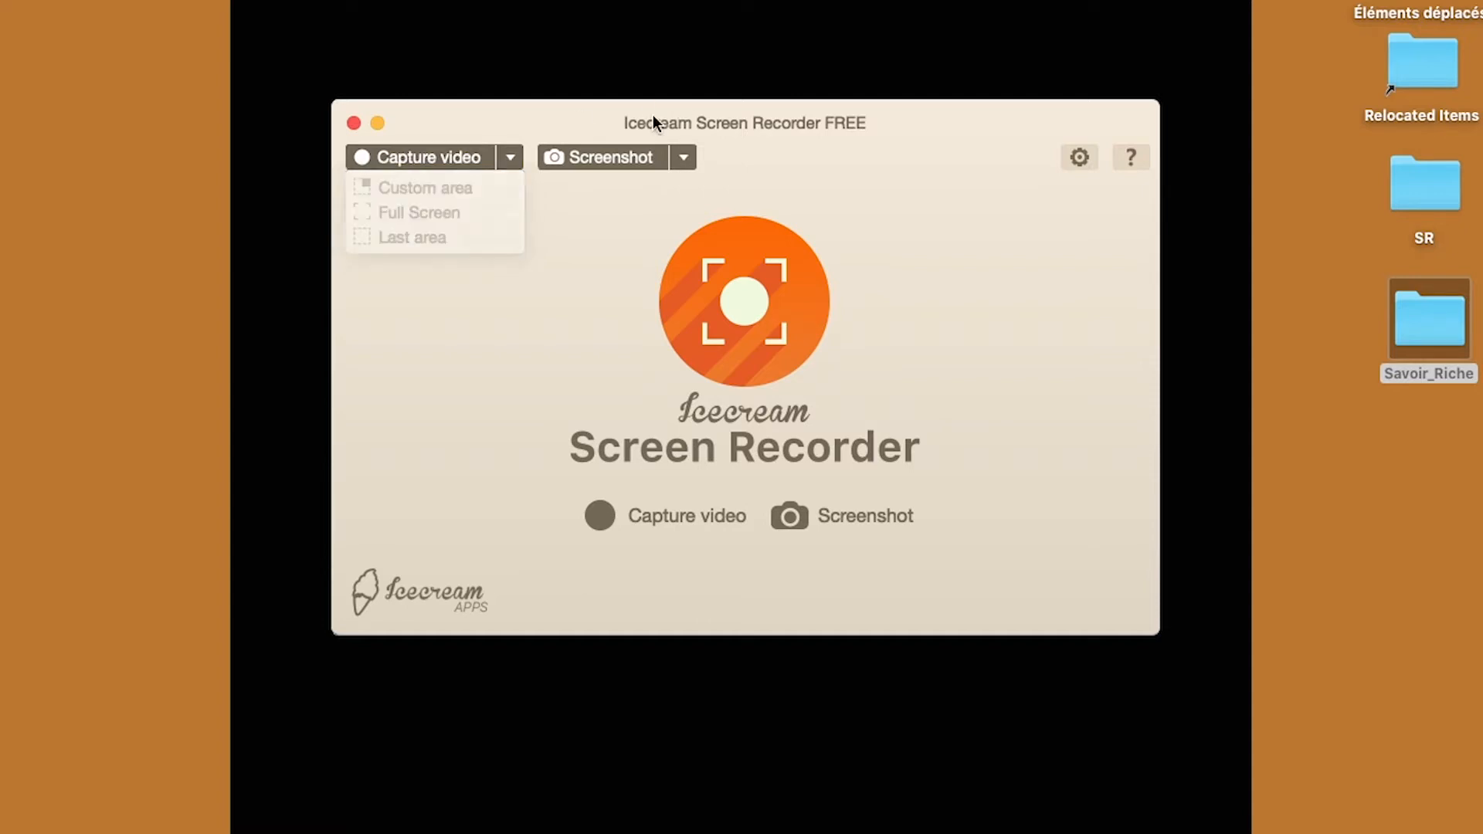
{"action": "left_click", "coordinate": [660, 148]}
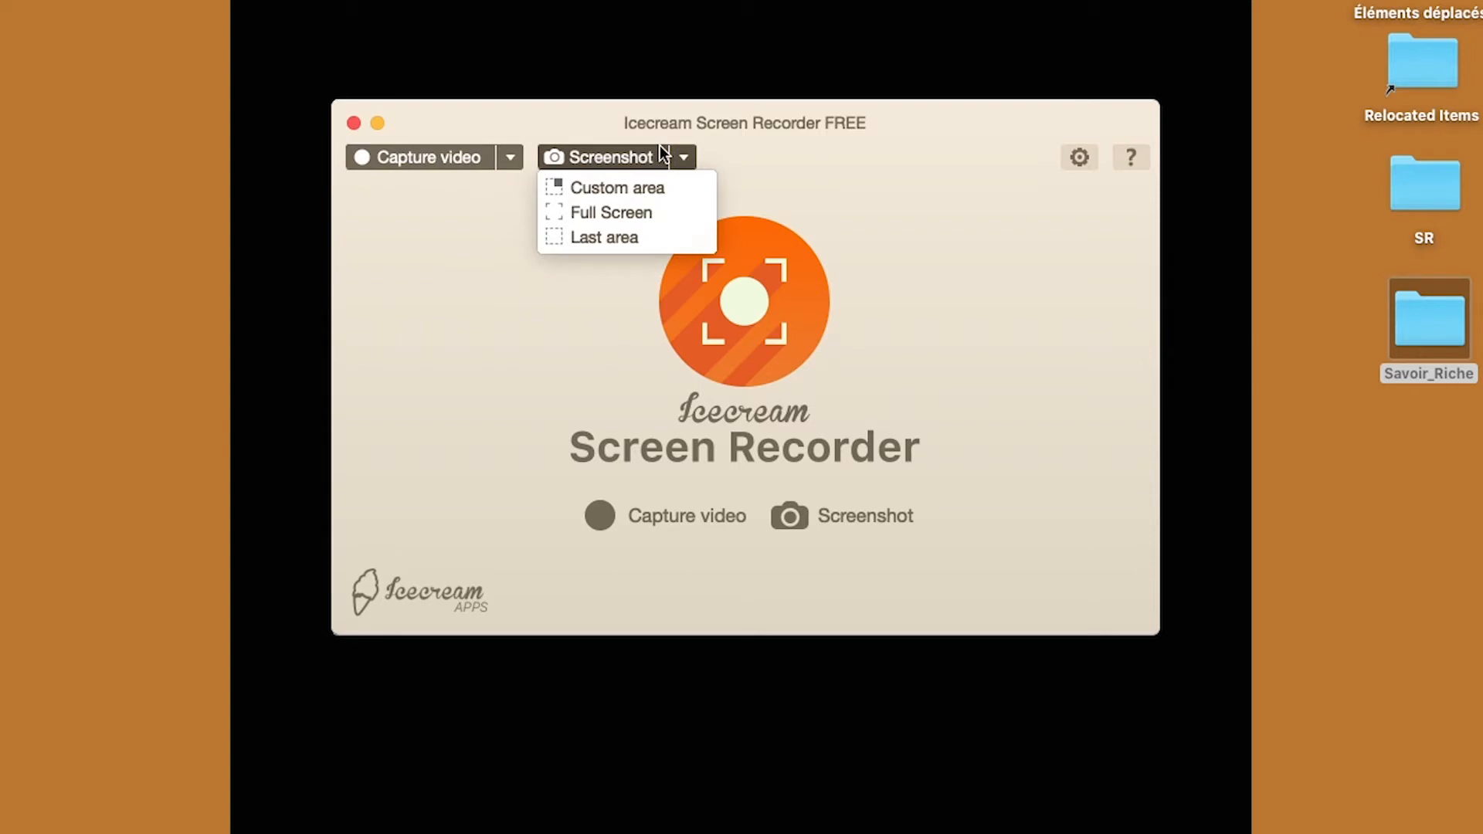
{"action": "left_click", "coordinate": [570, 356]}
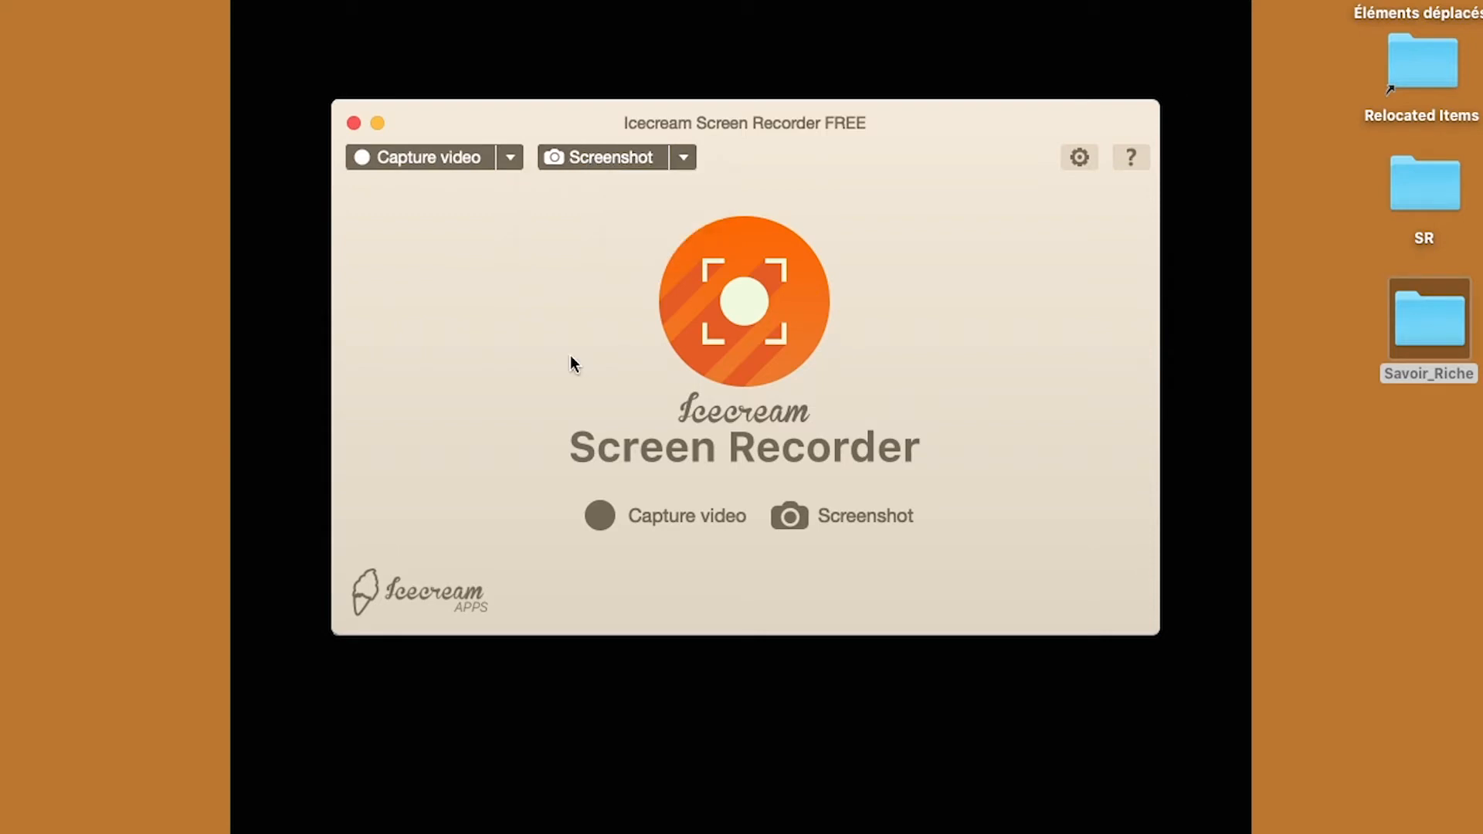
Set up a Full Screen video capture and look through the available recording size presets.
{"action": "left_click", "coordinate": [512, 164]}
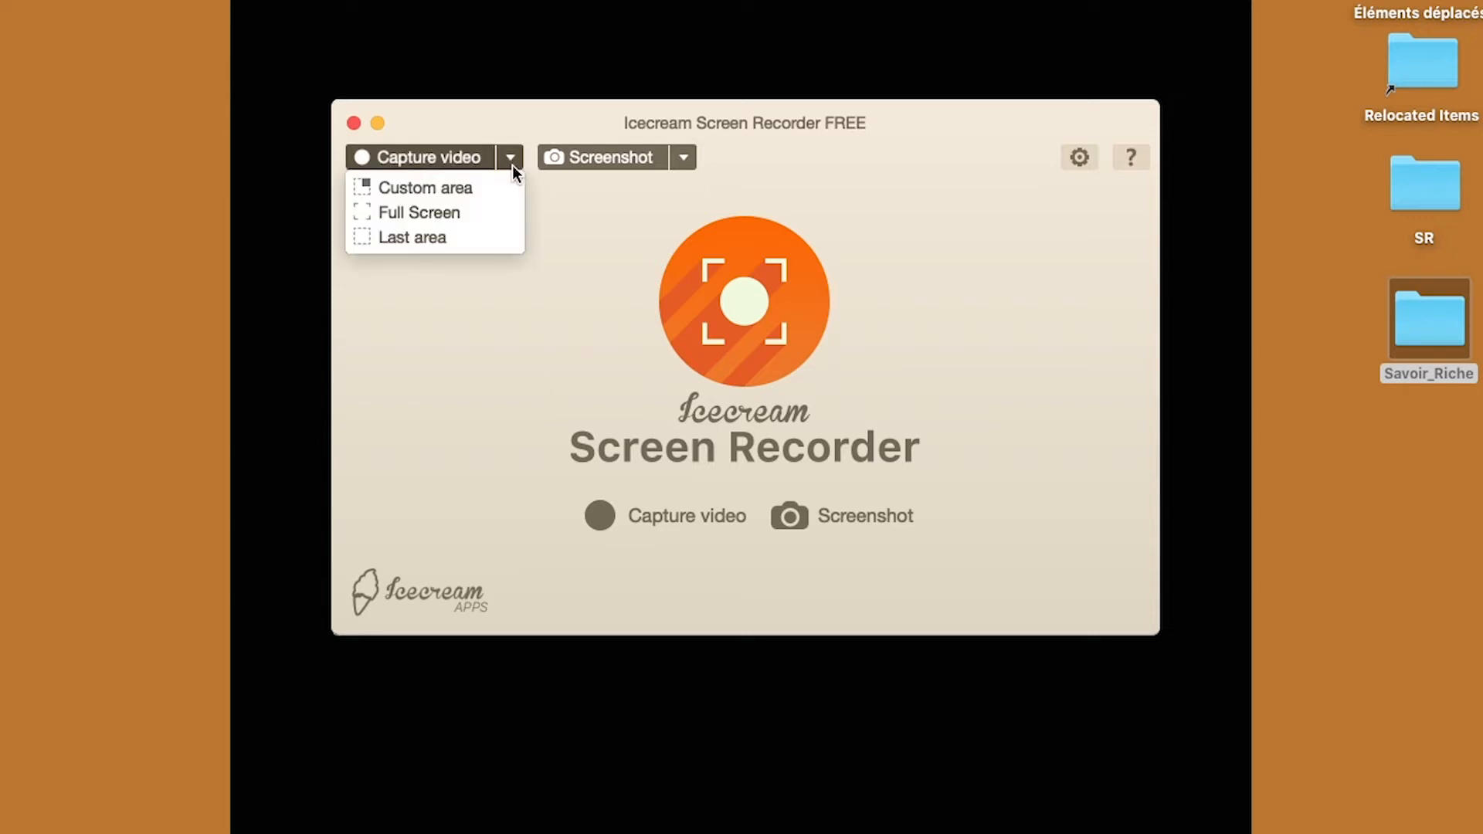
{"action": "left_click", "coordinate": [475, 213]}
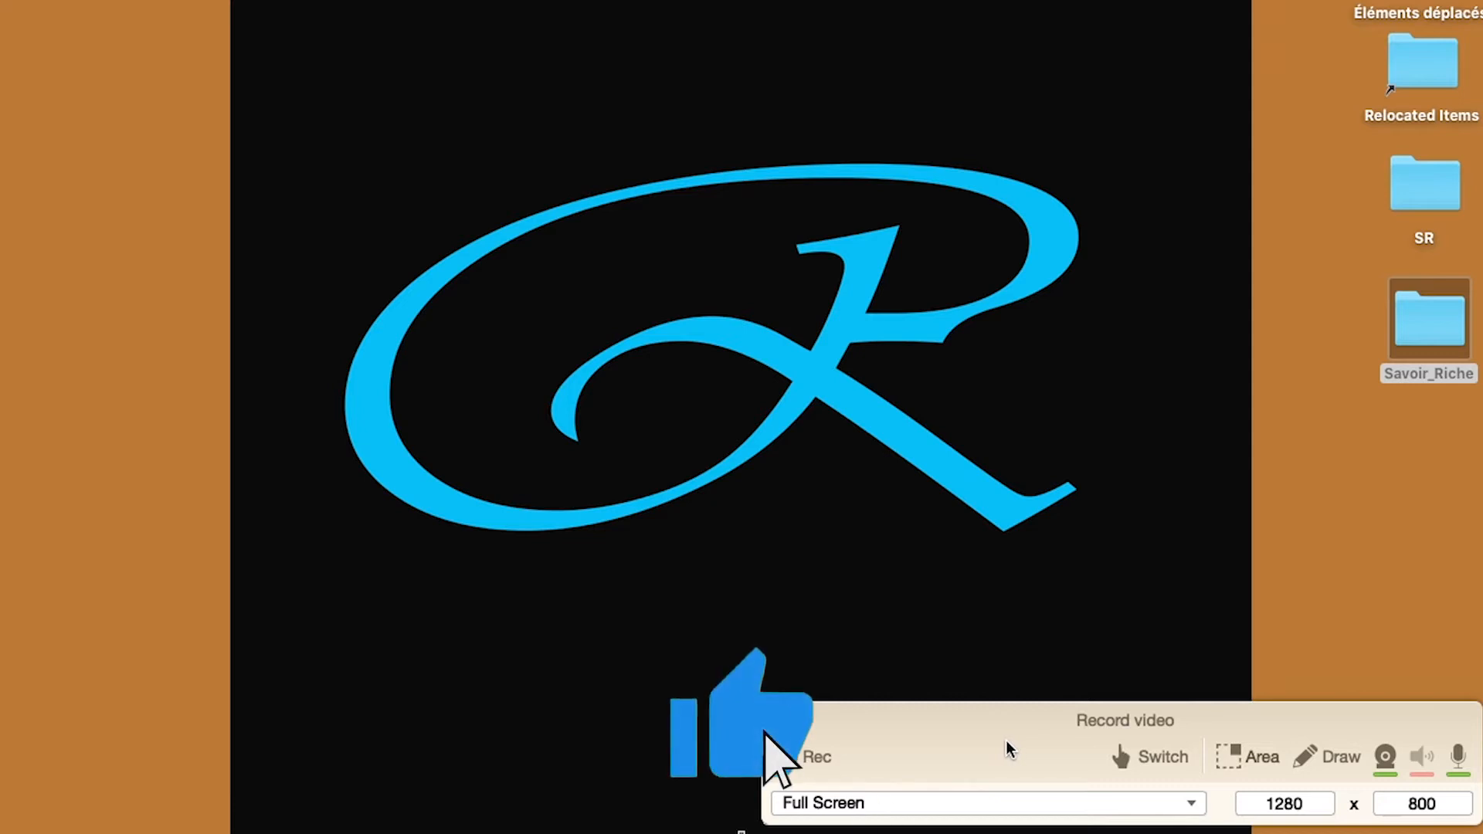
{"action": "left_click", "coordinate": [1137, 803]}
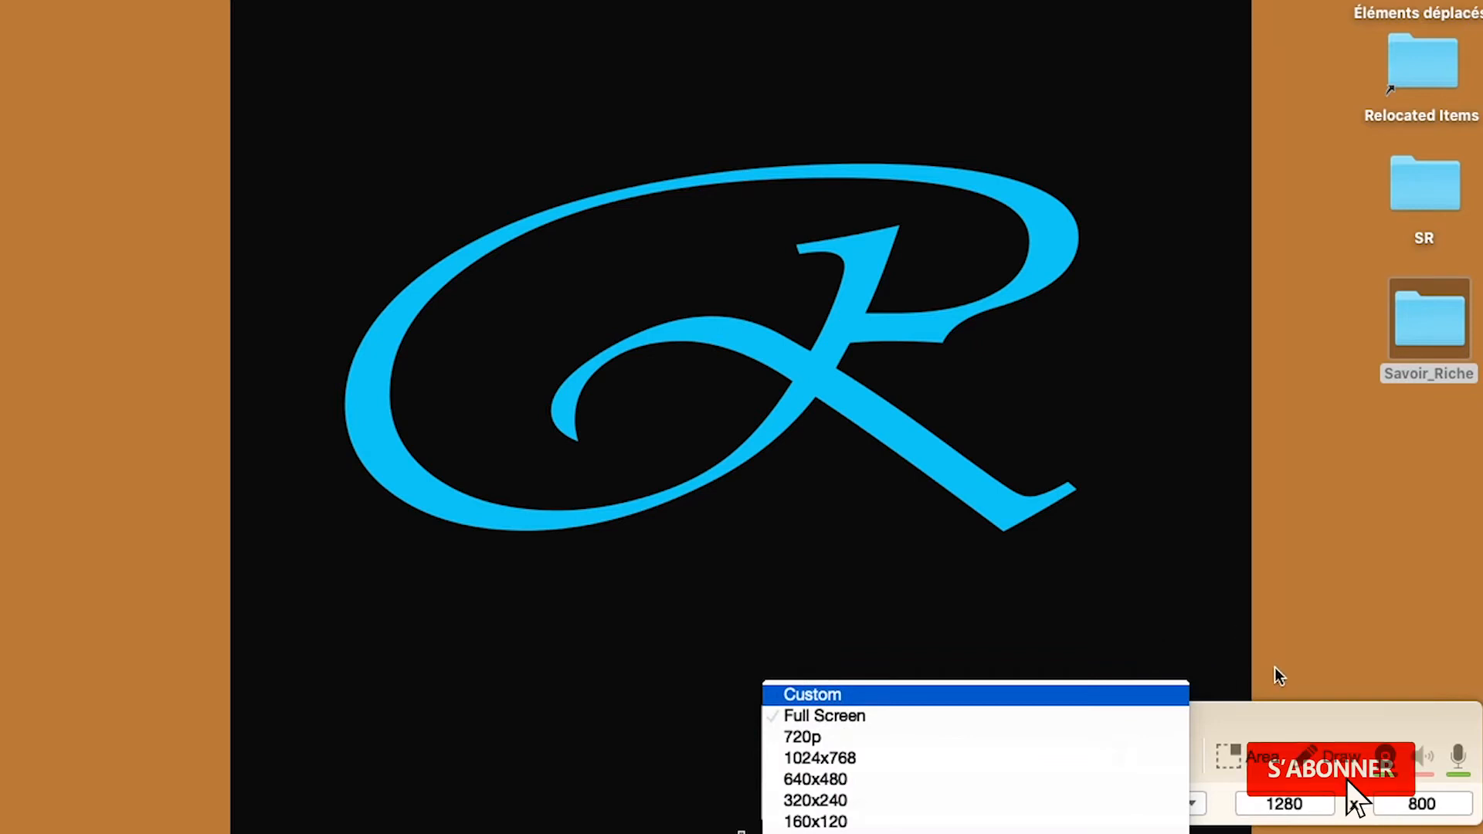
{"action": "left_click", "coordinate": [1287, 624]}
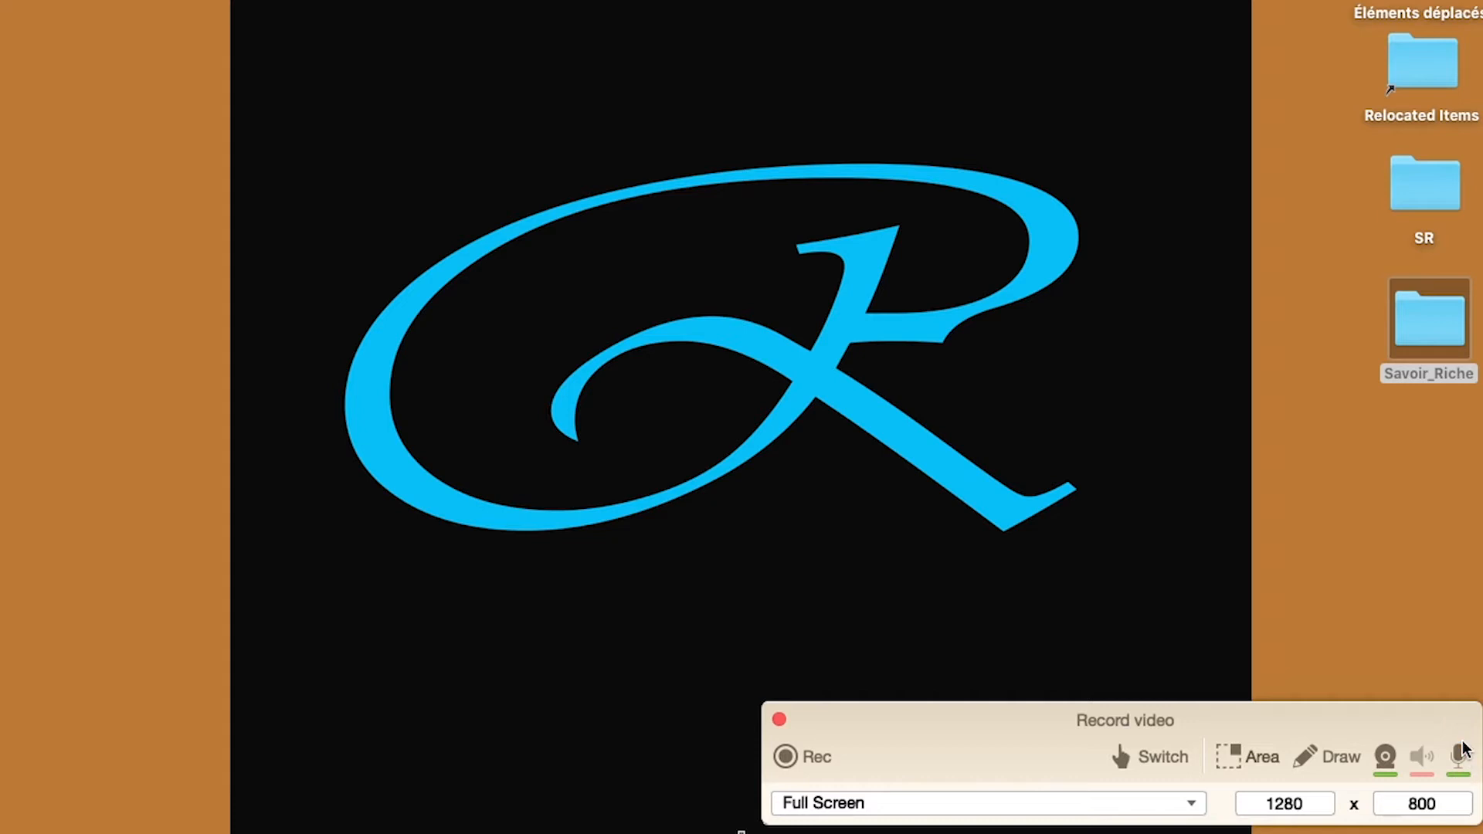
Draw a rectangle around the Savoir_Riche folder and an ellipse in the desktop's upper-left corner.
{"action": "left_click", "coordinate": [1322, 755]}
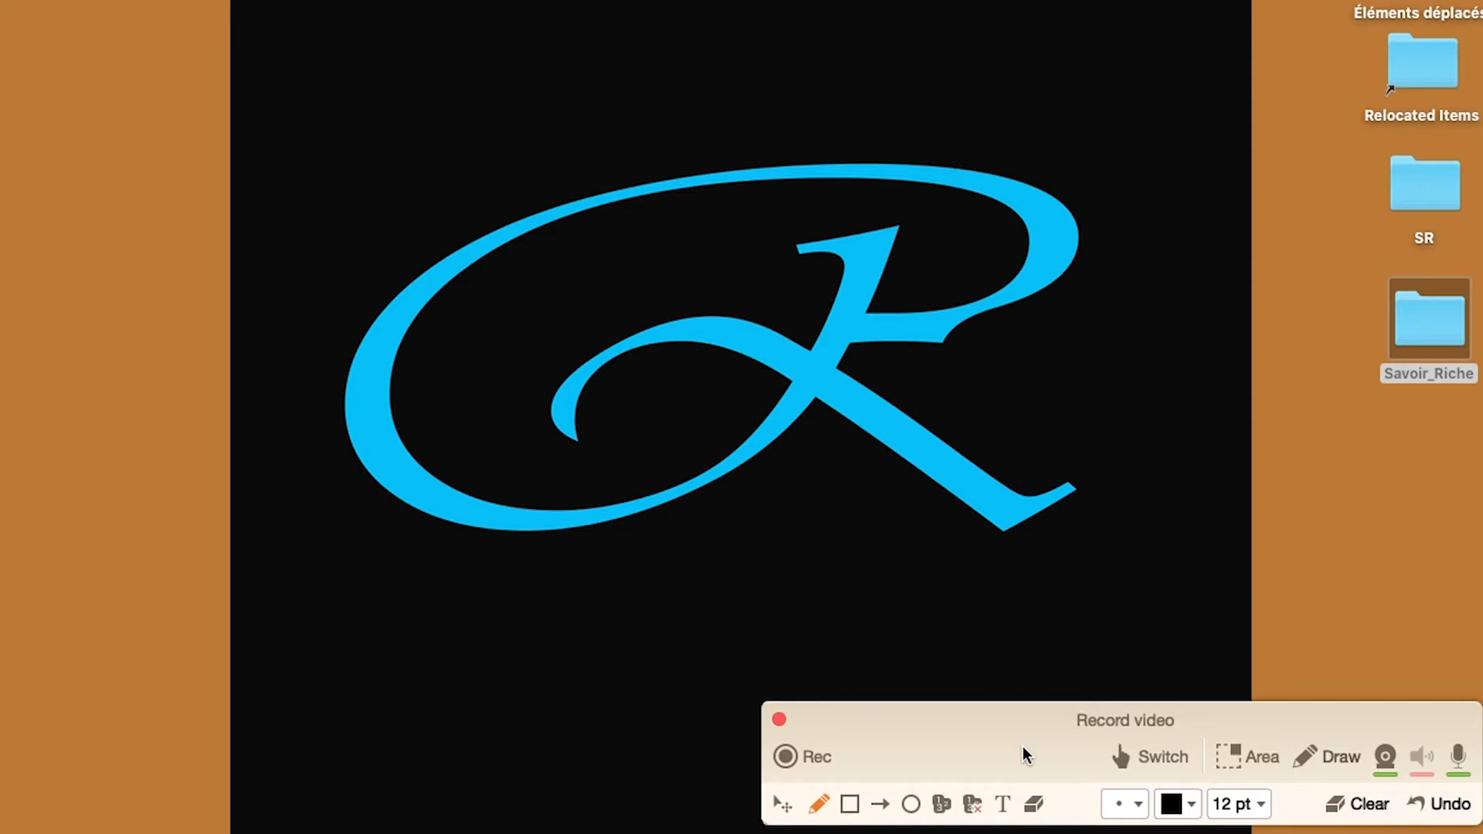
{"action": "left_click", "coordinate": [851, 804]}
{"action": "left_click_drag", "start_coordinate": [1302, 250], "coordinate": [1481, 454]}
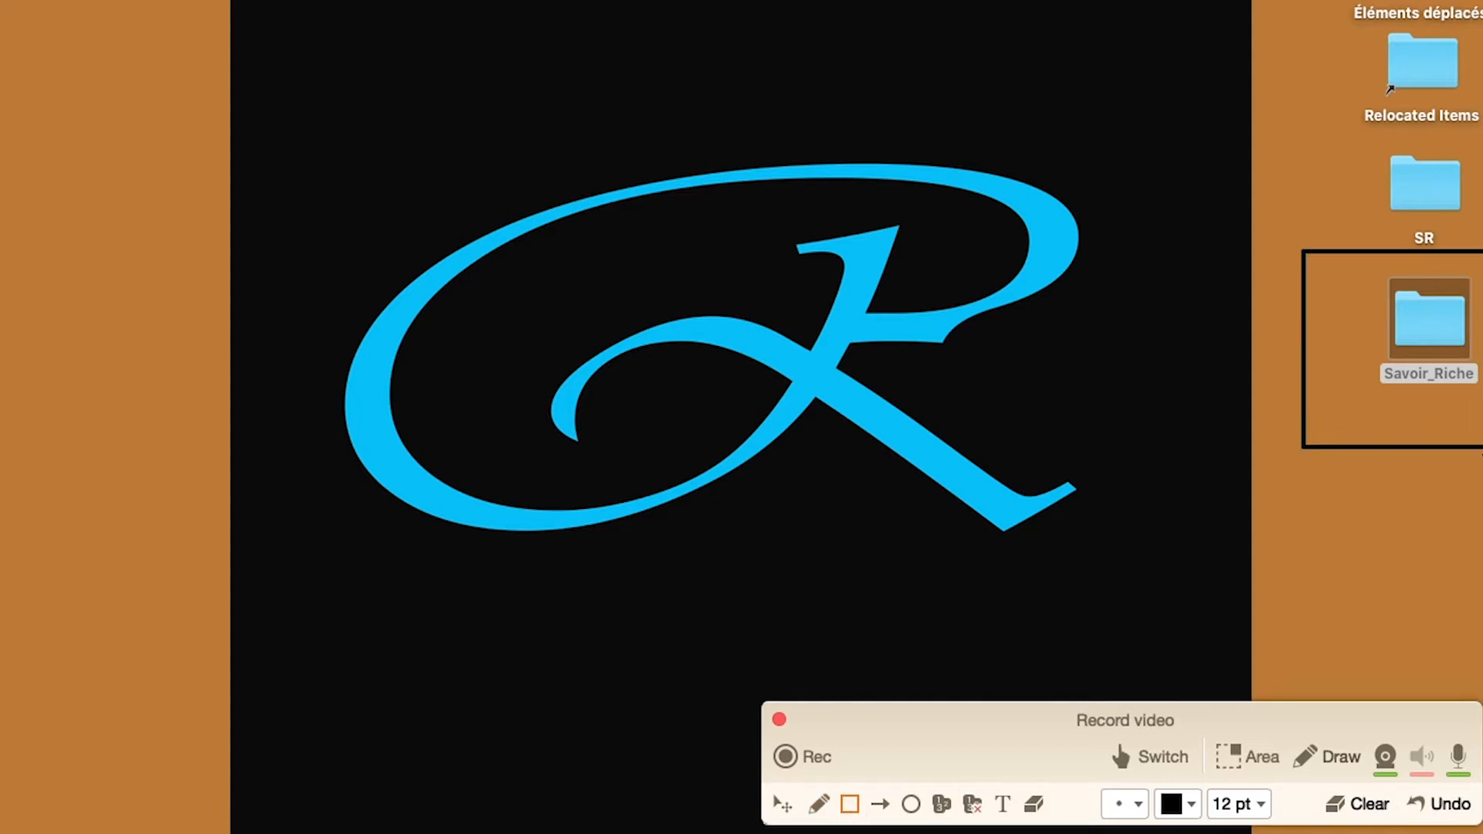
{"action": "left_click", "coordinate": [912, 804]}
{"action": "left_click_drag", "start_coordinate": [80, 2], "coordinate": [223, 159]}
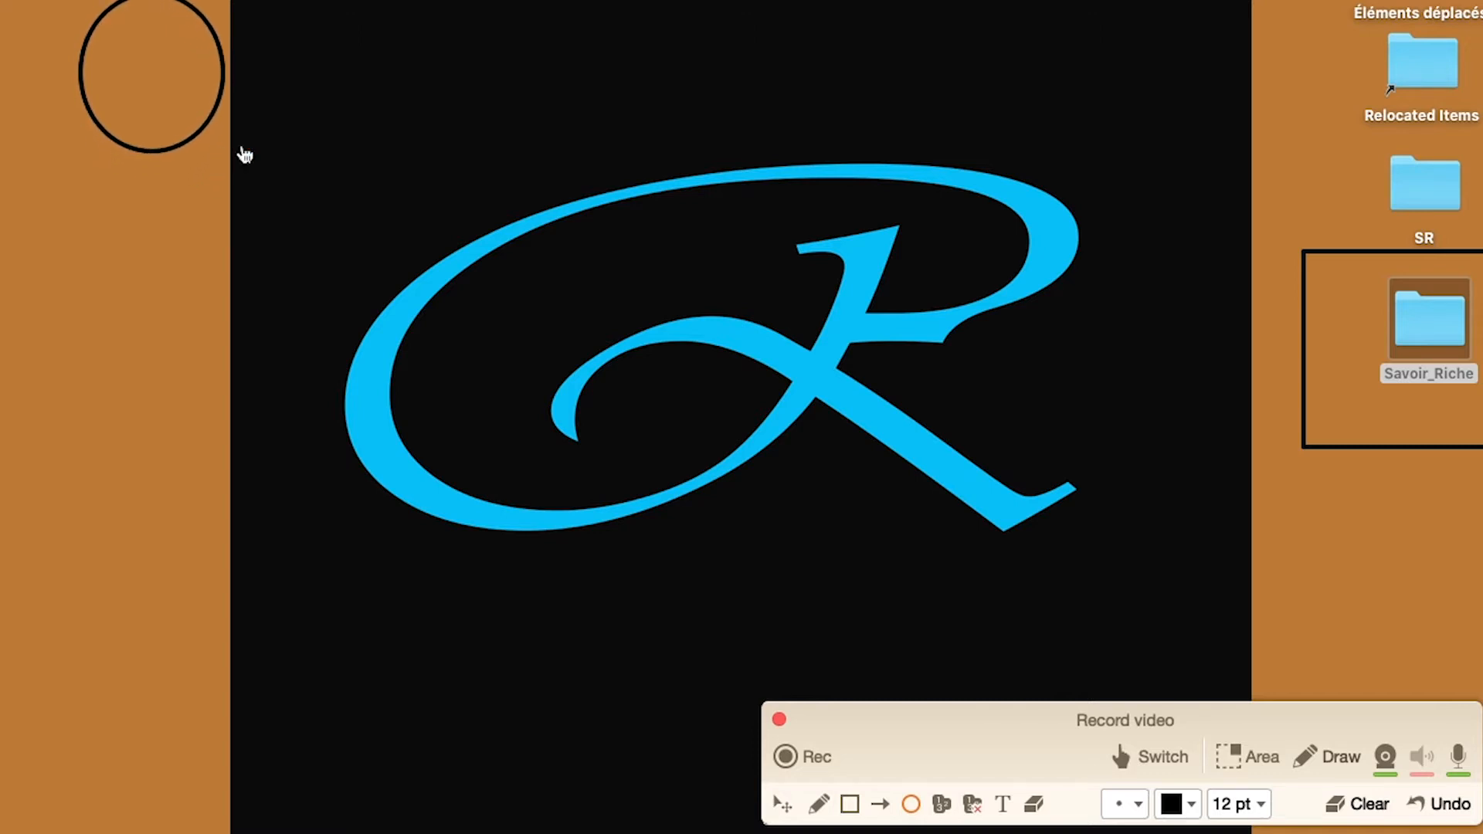
Add the text "hello" below the ellipse and erase part of the ellipse's lower outline.
{"action": "left_click", "coordinate": [1001, 806]}
{"action": "type", "text": "hello"}
{"action": "left_click", "coordinate": [1035, 806]}
{"action": "left_click_drag", "start_coordinate": [112, 146], "coordinate": [214, 116]}
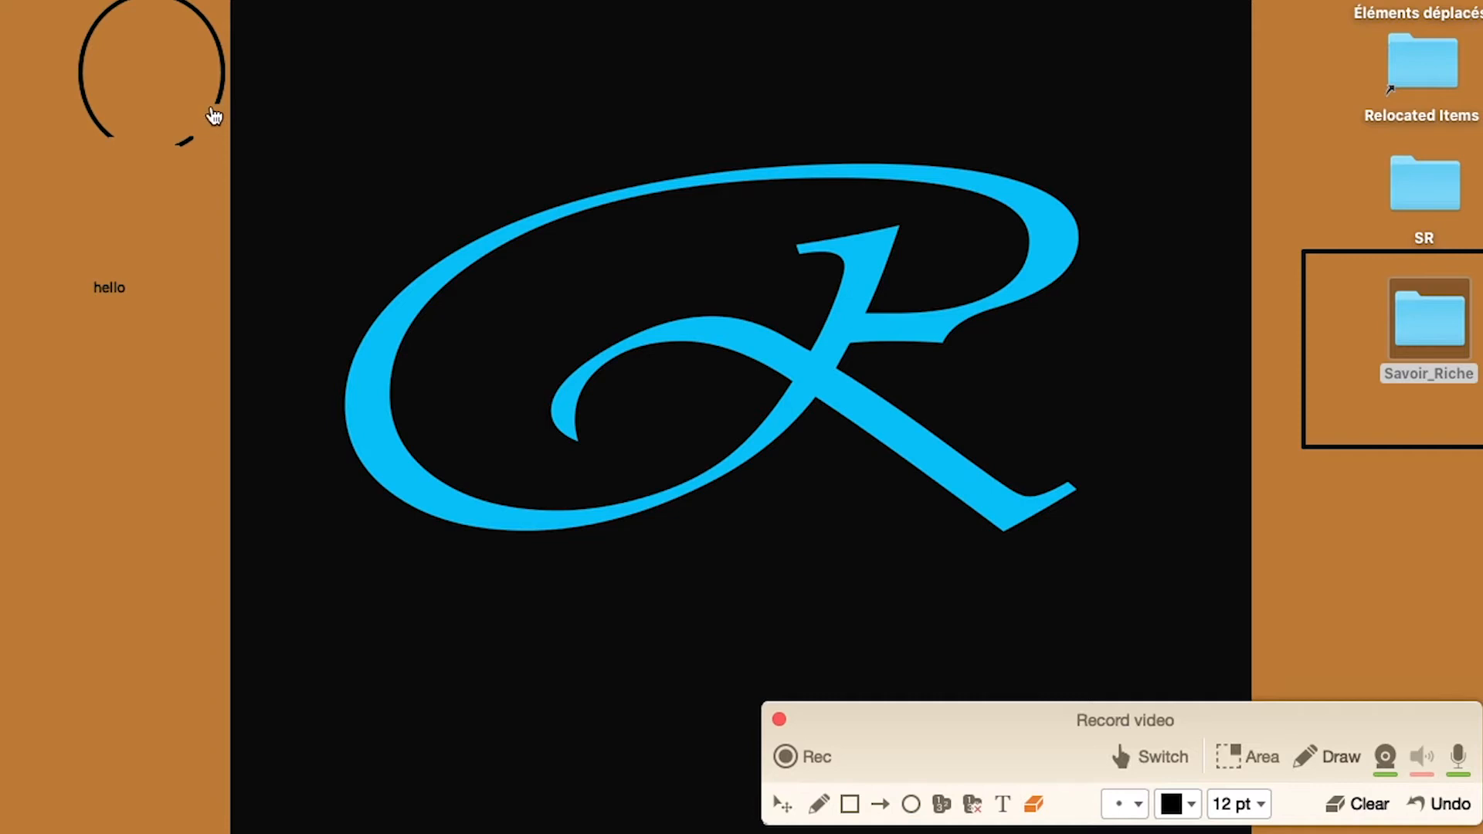
Check the drawing colours, clear all annotations from the screen and start the full-screen recording.
{"action": "left_click", "coordinate": [1191, 810]}
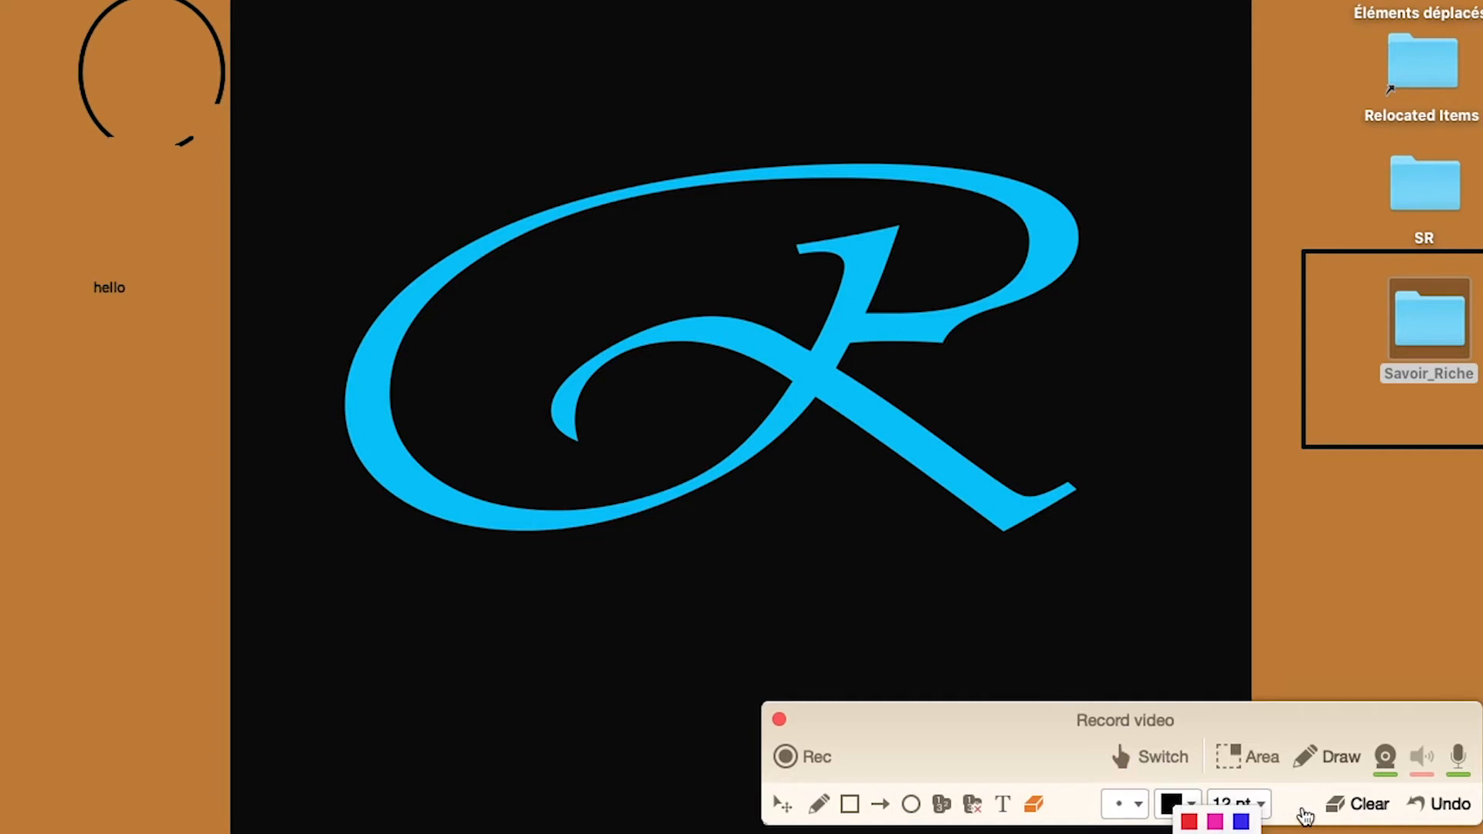
{"action": "left_click", "coordinate": [1306, 817]}
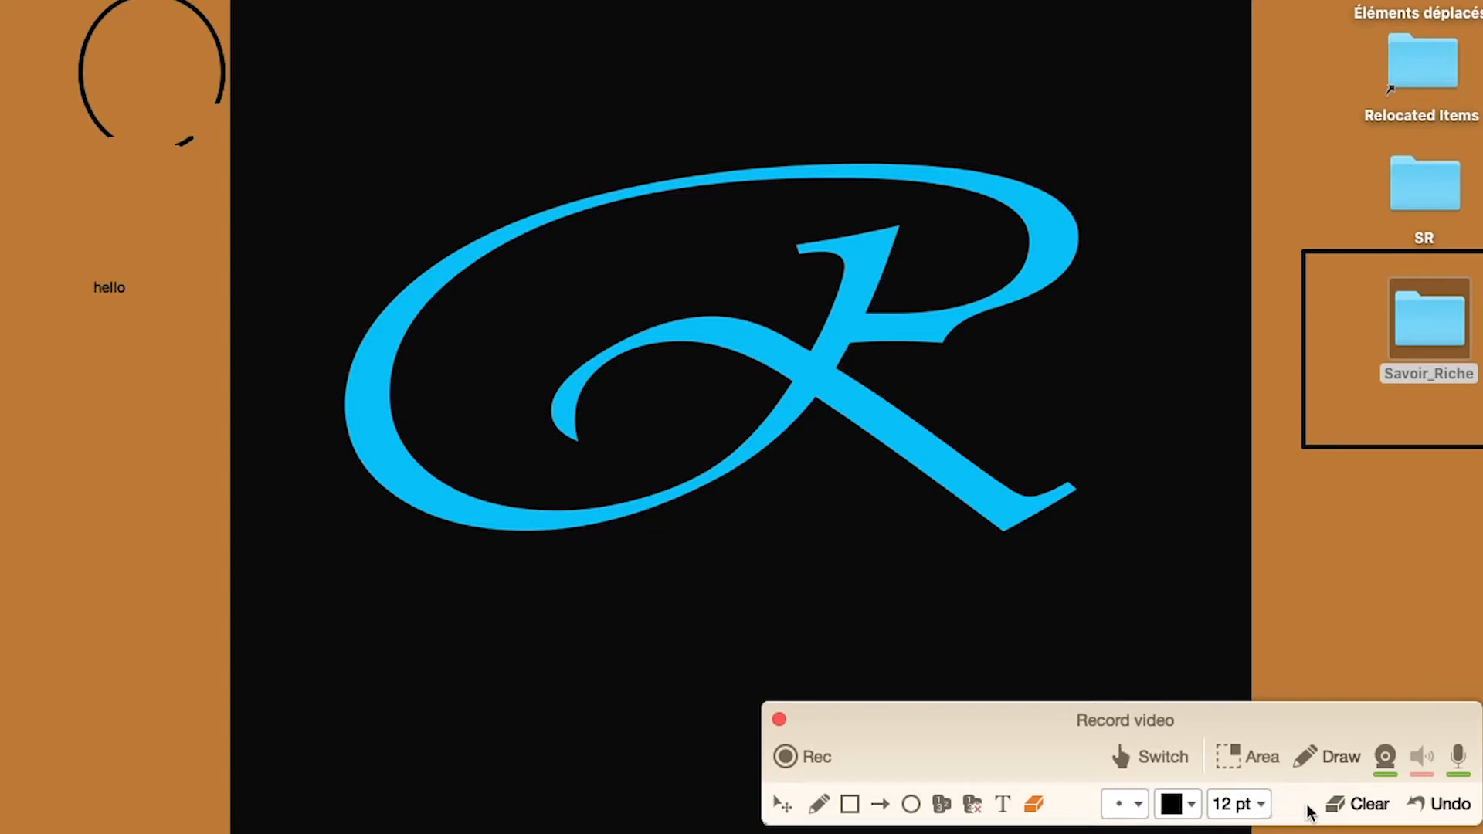
{"action": "left_click", "coordinate": [1366, 804]}
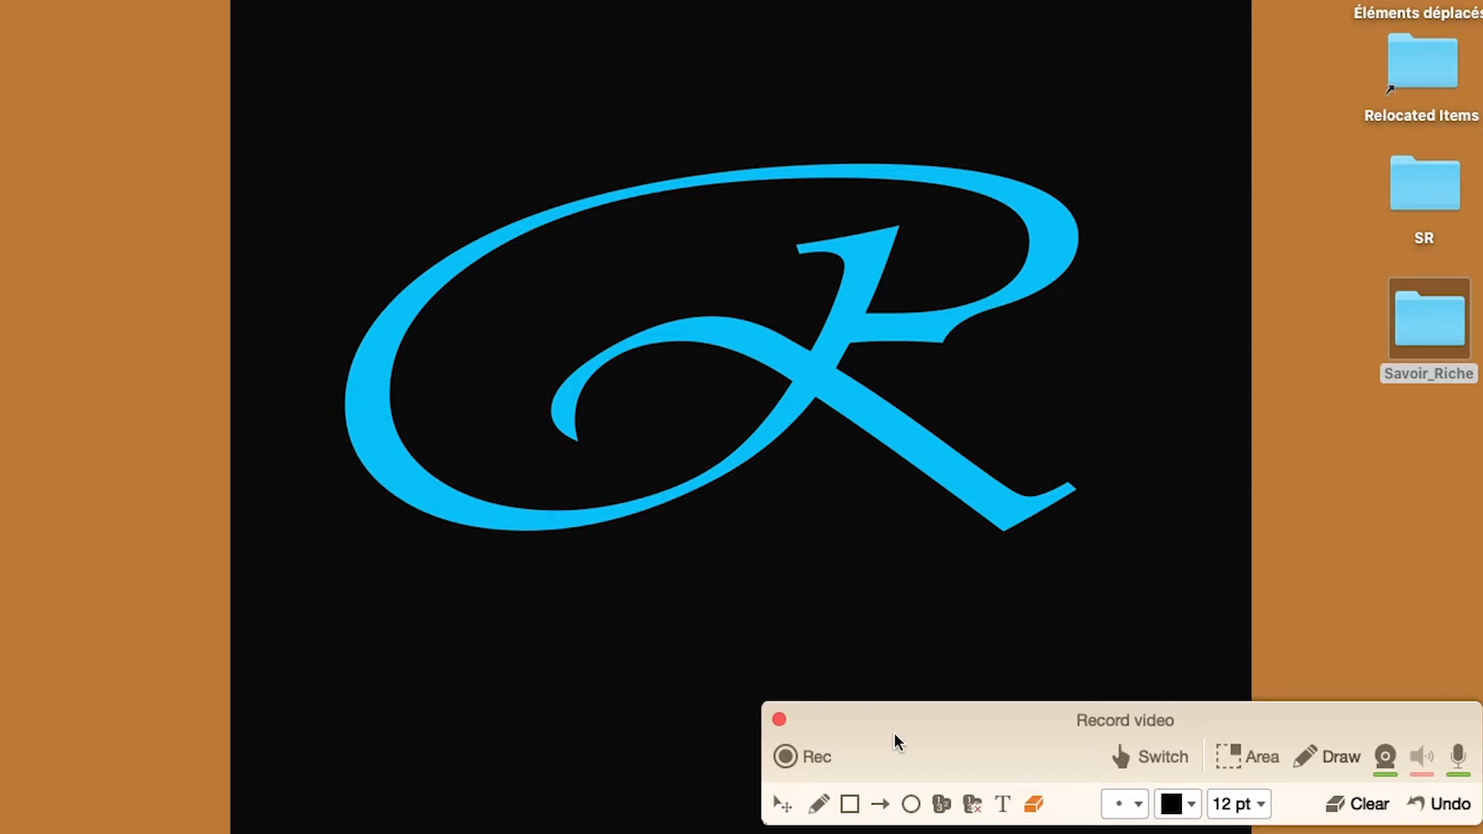
{"action": "left_click", "coordinate": [805, 757]}
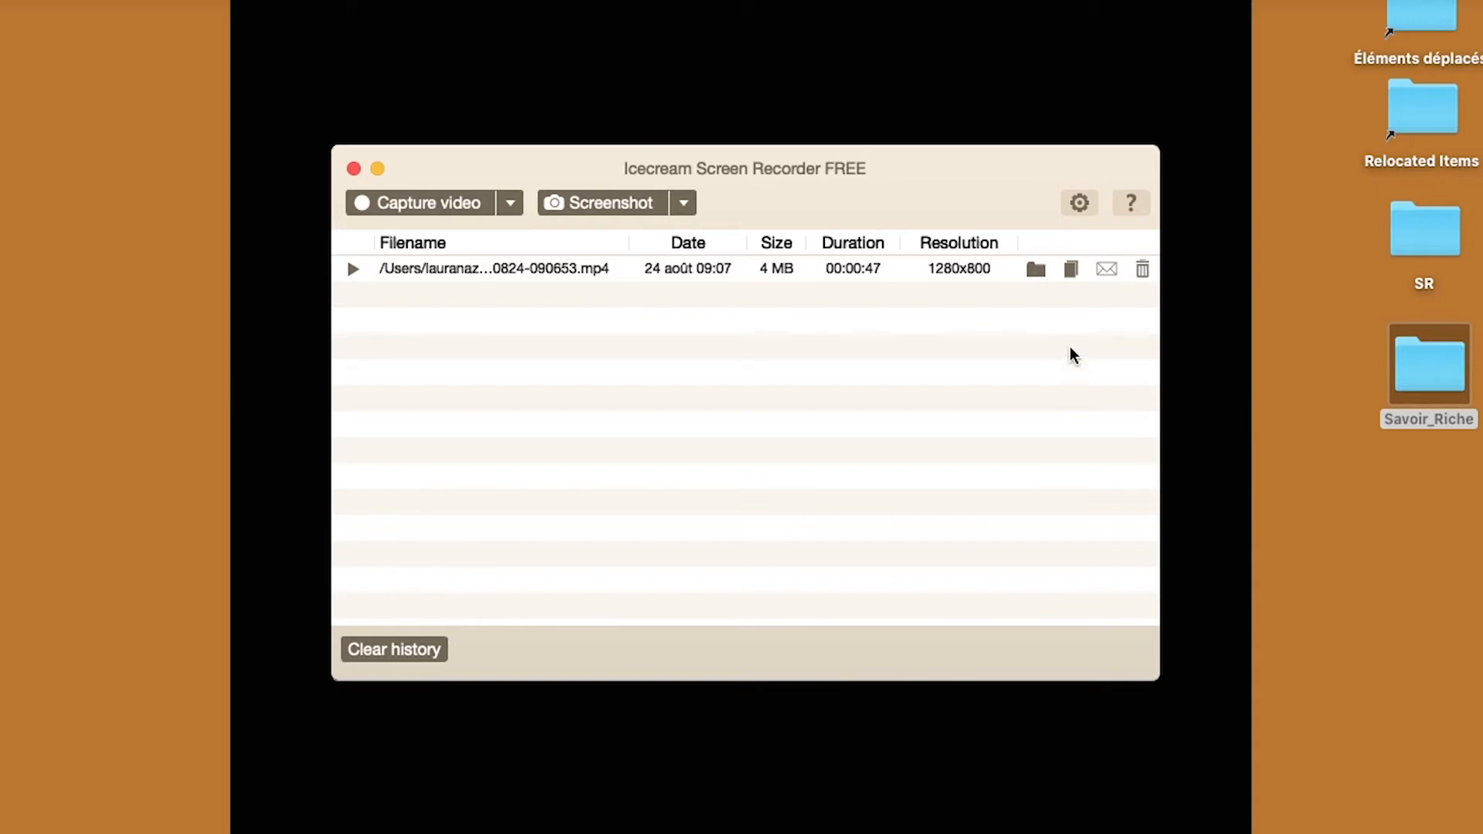
Open the recorder's settings and review the audio, save location and system options, including the screenshot formats.
{"action": "left_click", "coordinate": [1078, 202]}
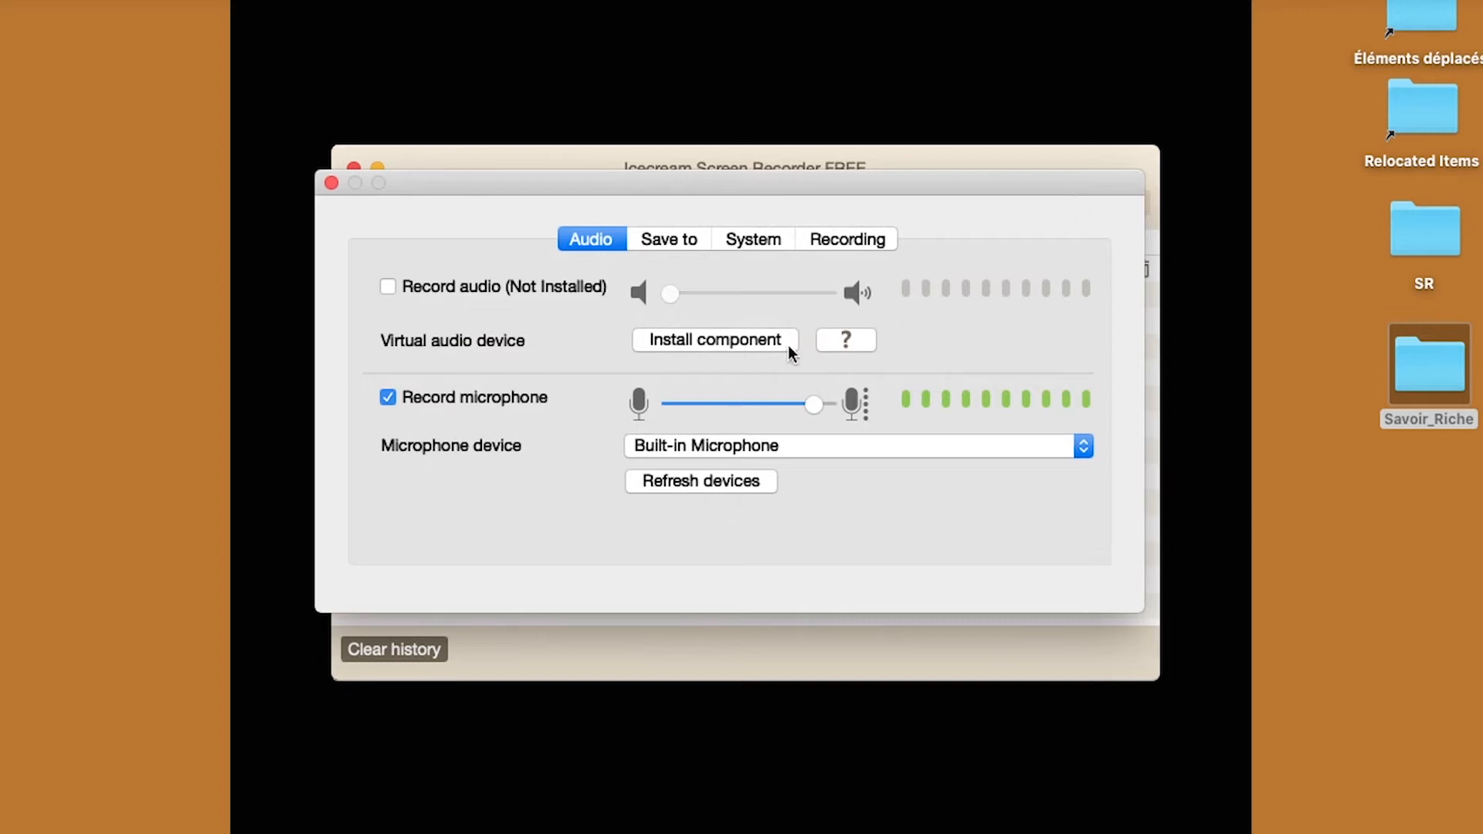
{"action": "left_click", "coordinate": [679, 241]}
{"action": "left_click", "coordinate": [722, 241]}
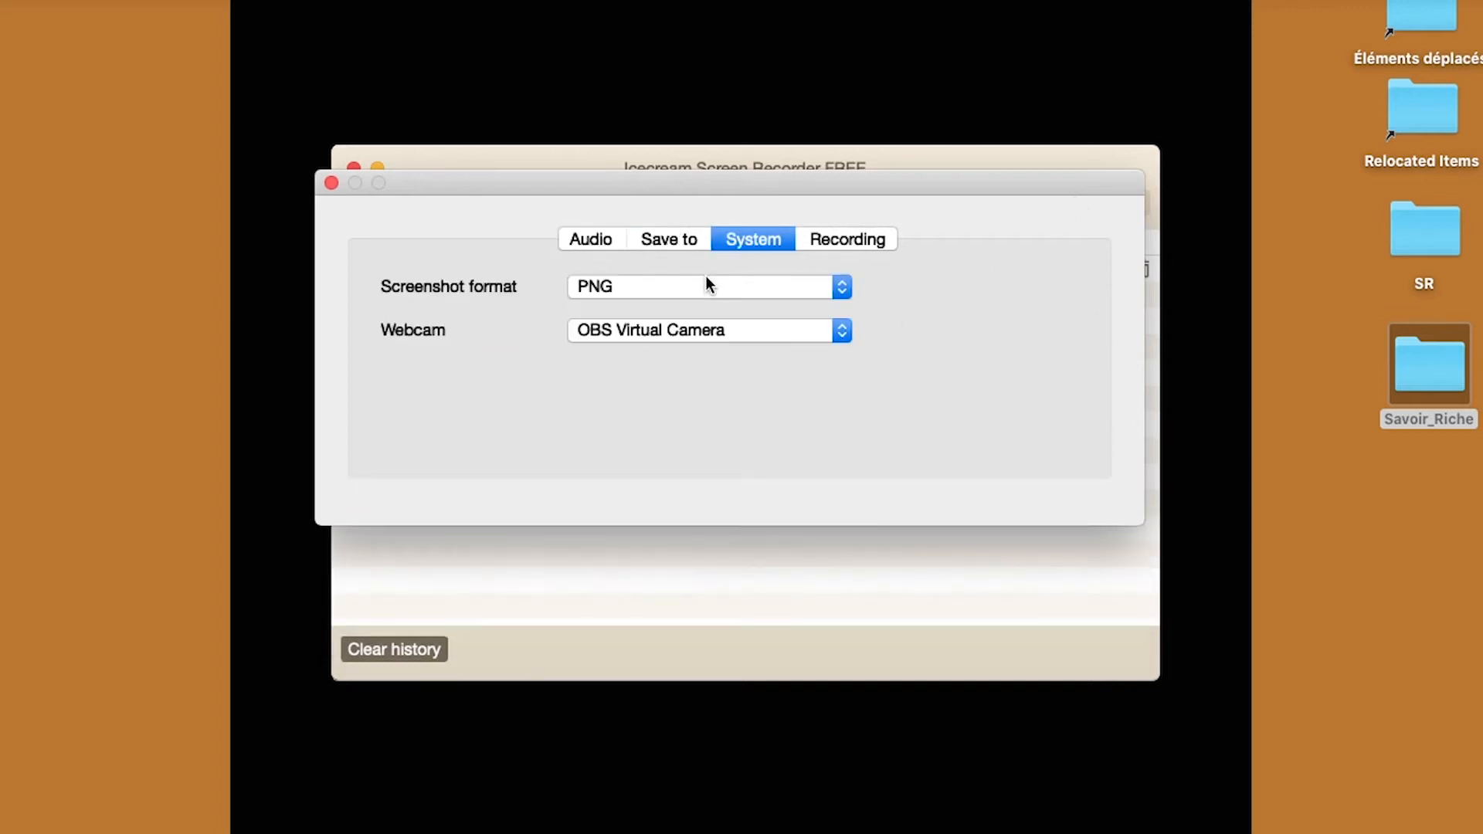
{"action": "left_click", "coordinate": [753, 288]}
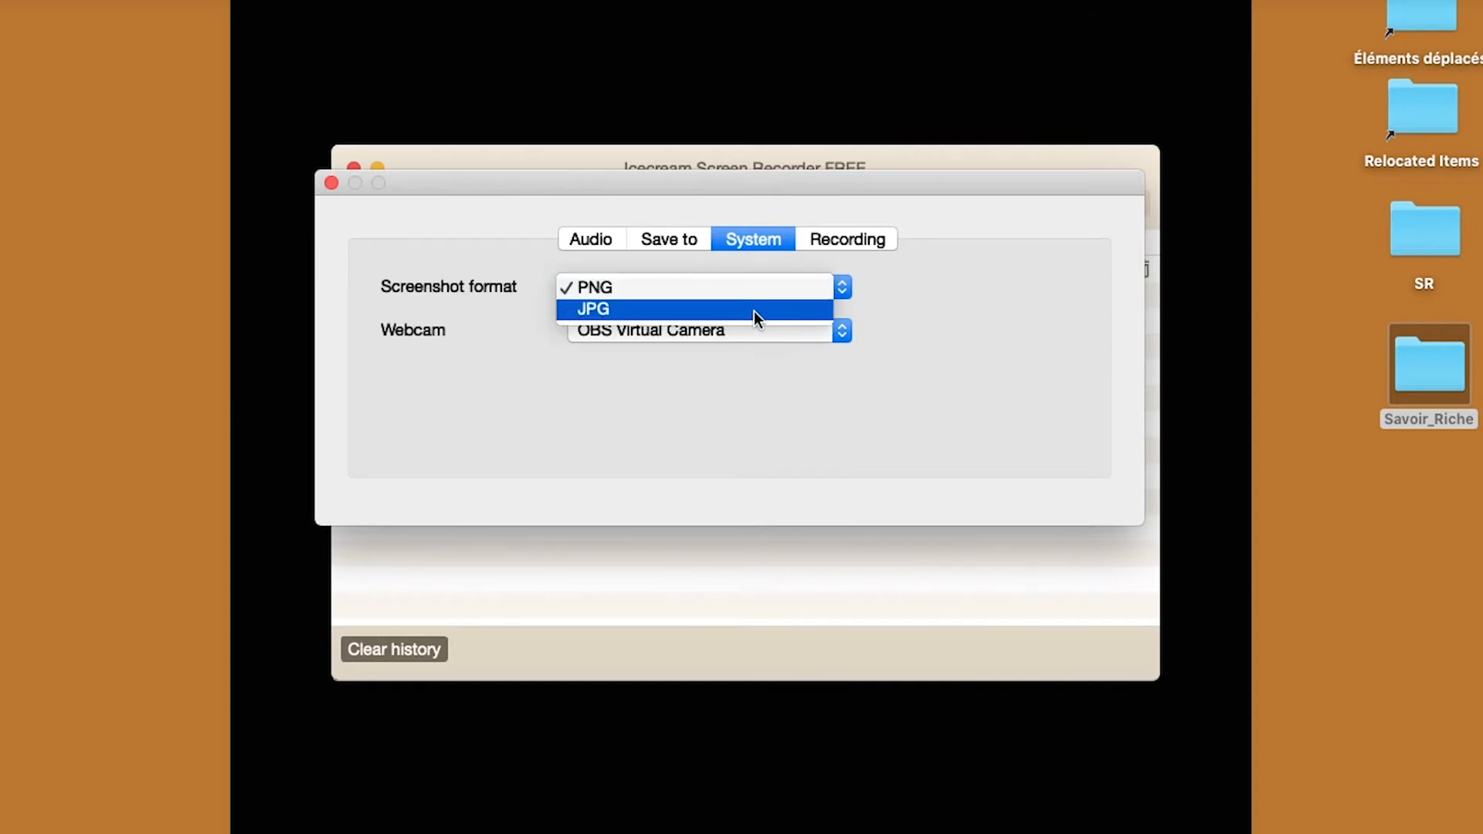
{"action": "left_click", "coordinate": [888, 315]}
Review the recording settings and the choice of video formats.
{"action": "left_click", "coordinate": [847, 238]}
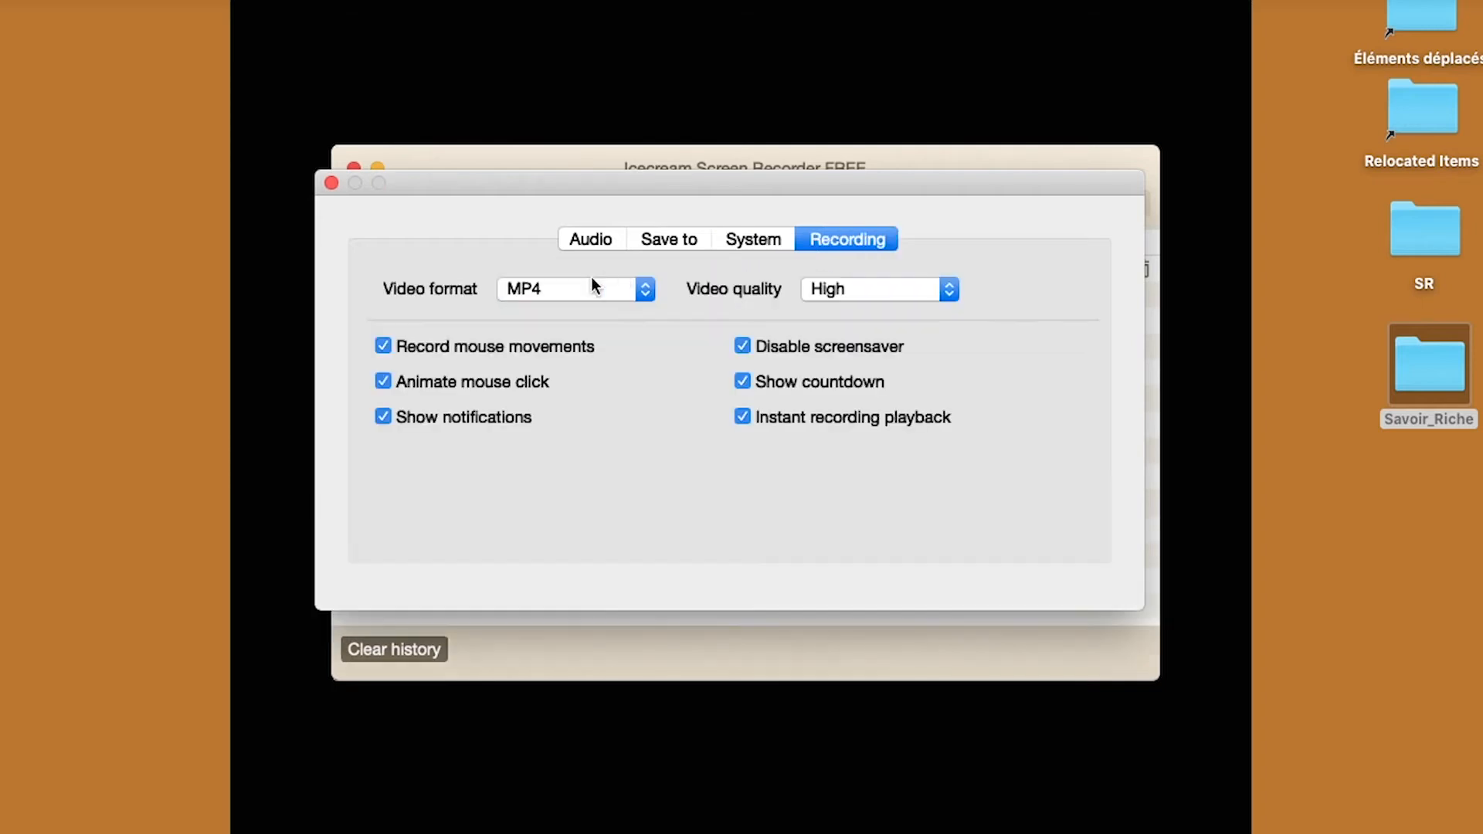
{"action": "left_click", "coordinate": [646, 290]}
{"action": "left_click", "coordinate": [645, 290]}
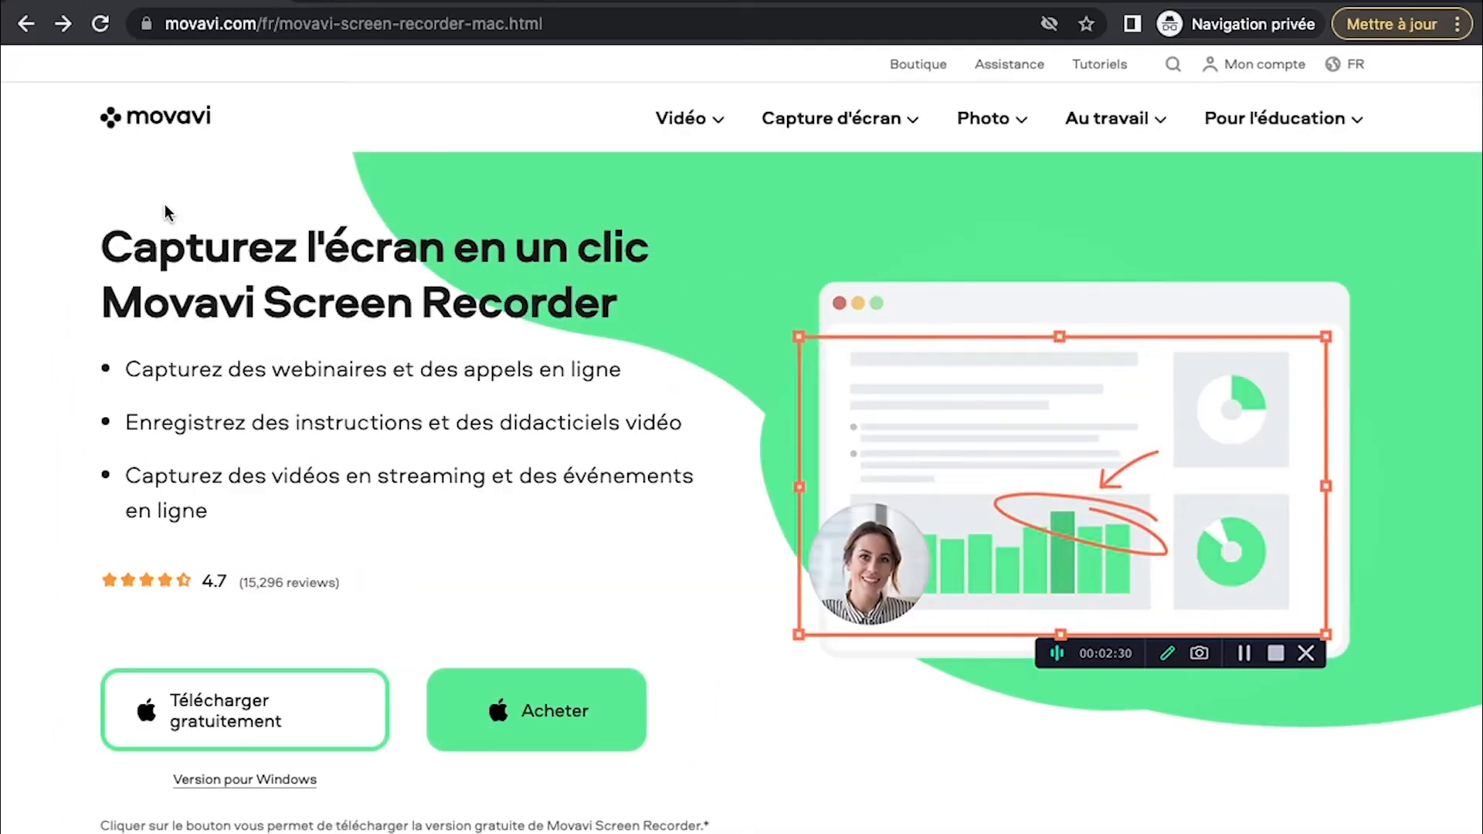
On the Movavi Screen Recorder web page, review the product title, the streaming capture feature and the Windows version link.
{"action": "left_click_drag", "start_coordinate": [45, 308], "coordinate": [683, 307]}
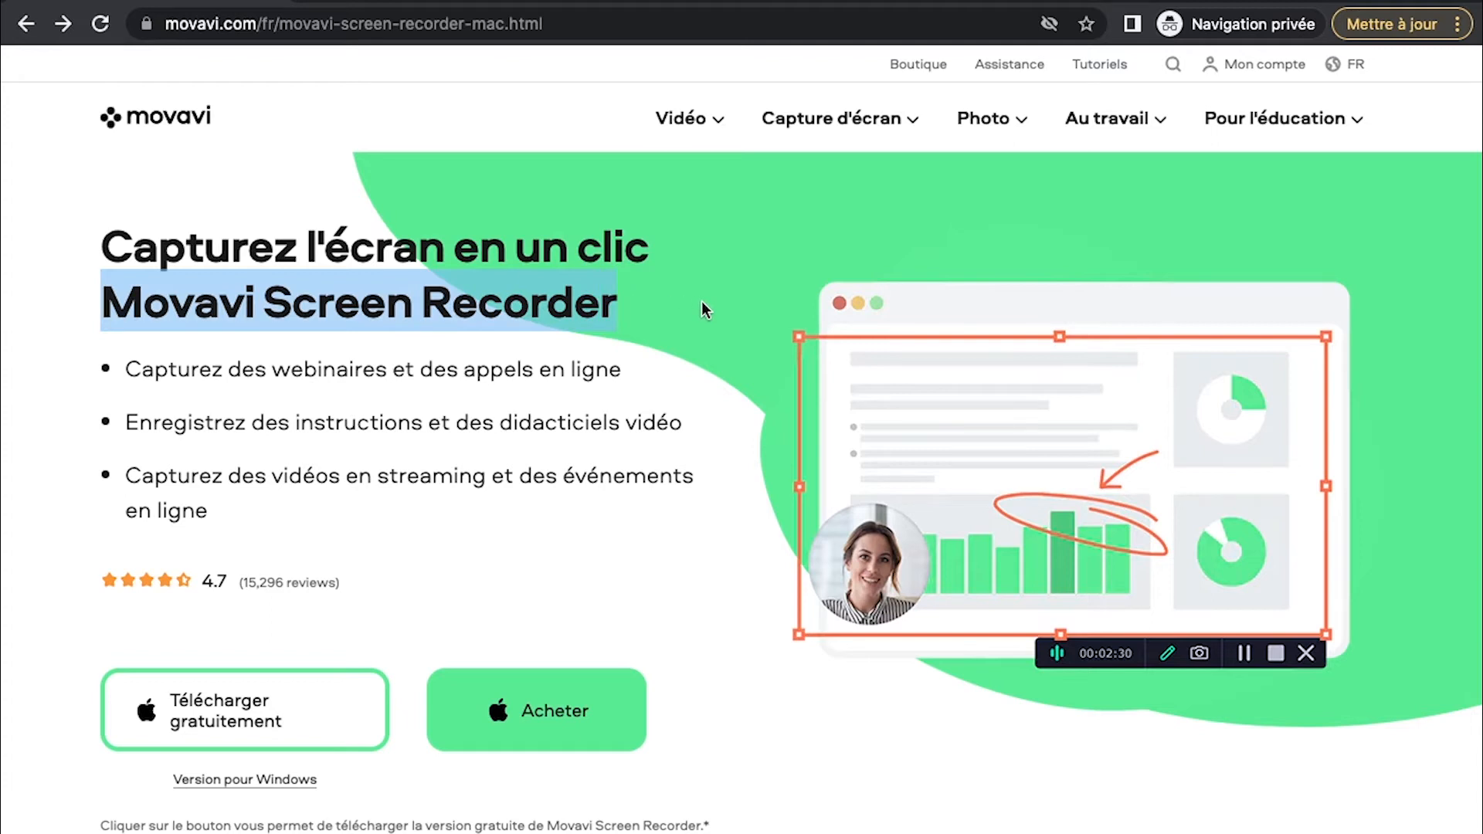
{"action": "left_click", "coordinate": [701, 301]}
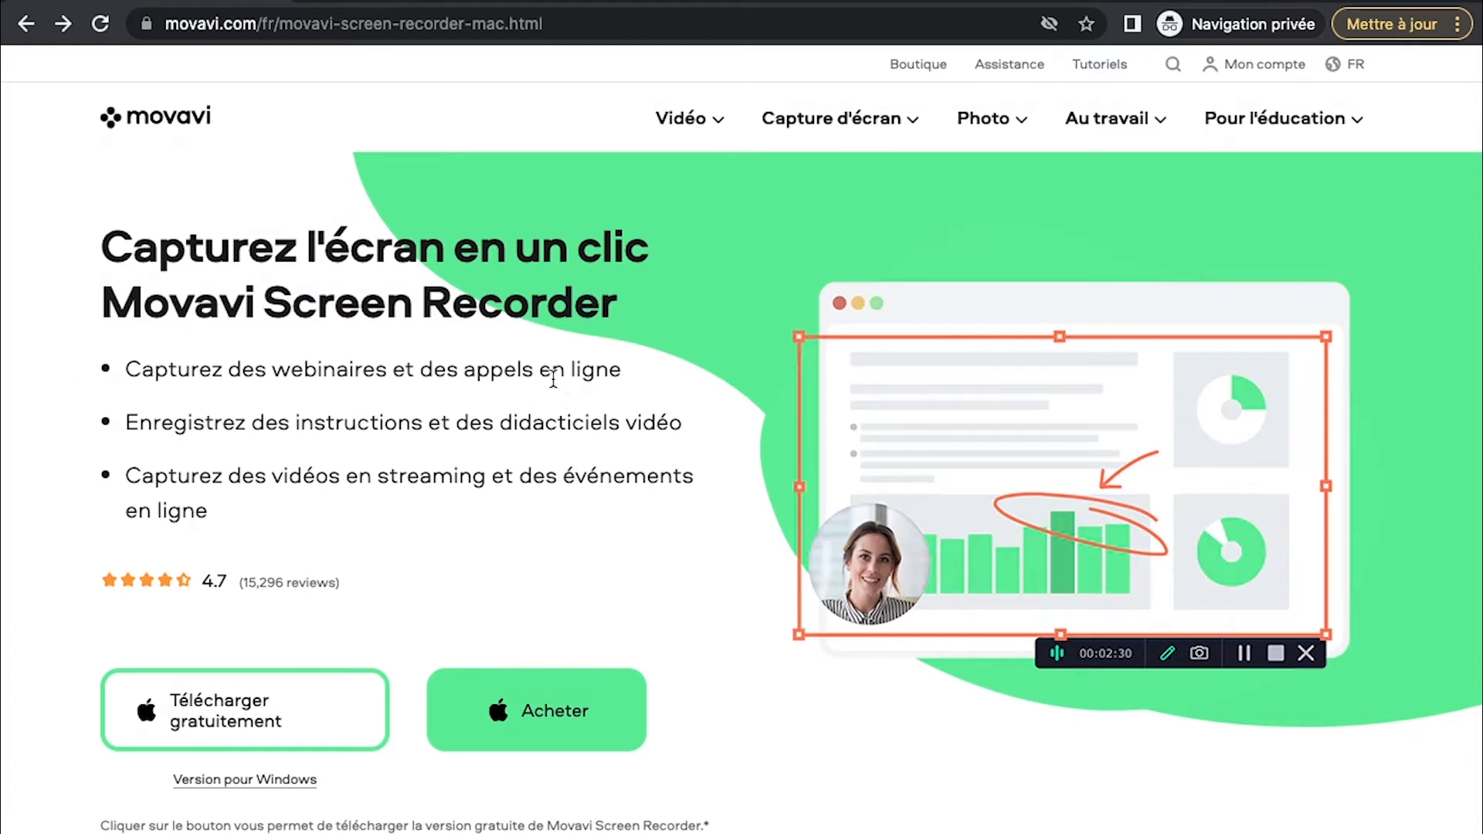
{"action": "left_click_drag", "start_coordinate": [124, 475], "coordinate": [274, 547]}
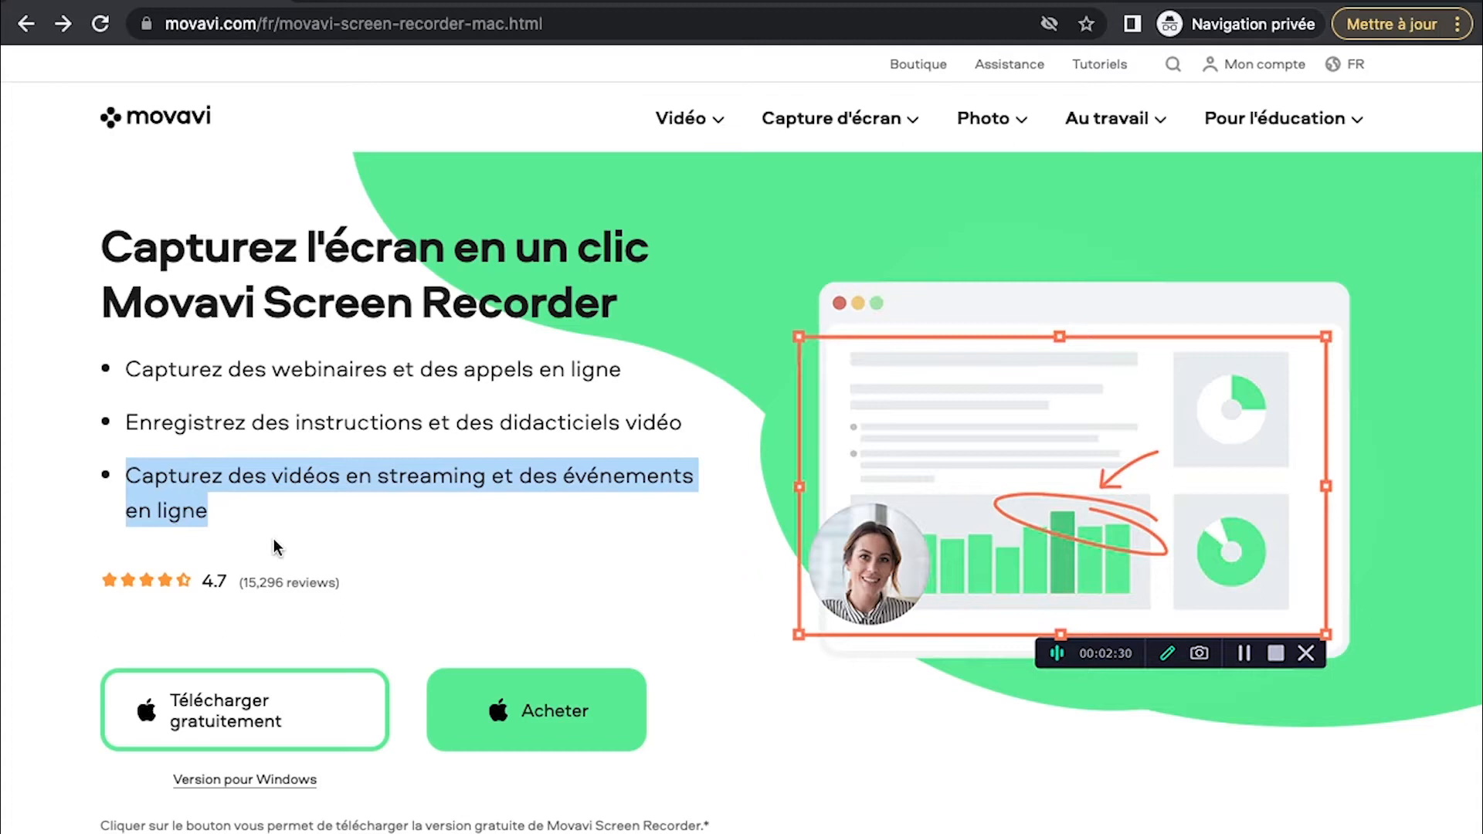
{"action": "left_click", "coordinate": [276, 547]}
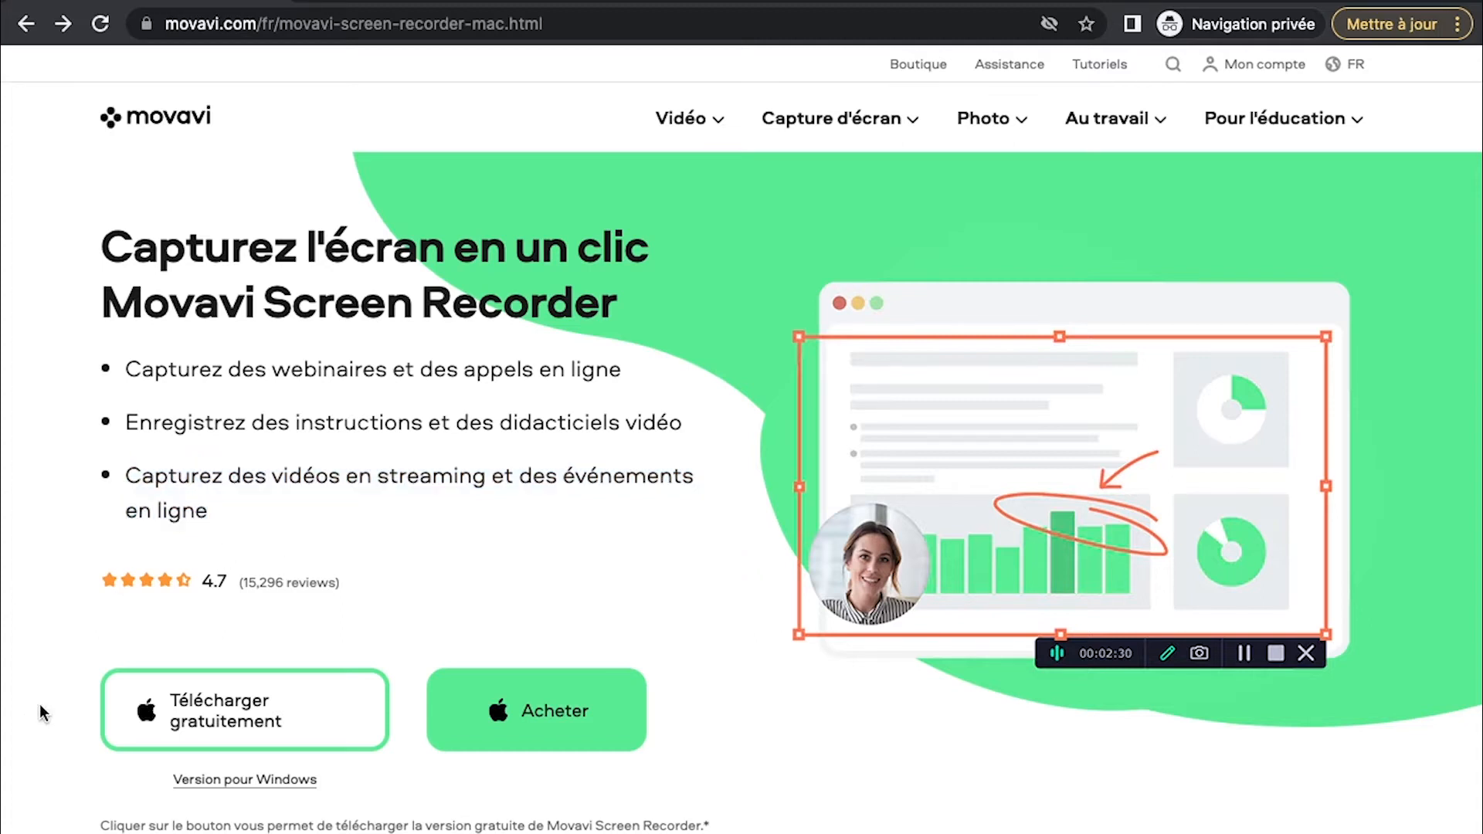
{"action": "triple_click", "coordinate": [296, 766]}
{"action": "left_click", "coordinate": [711, 574]}
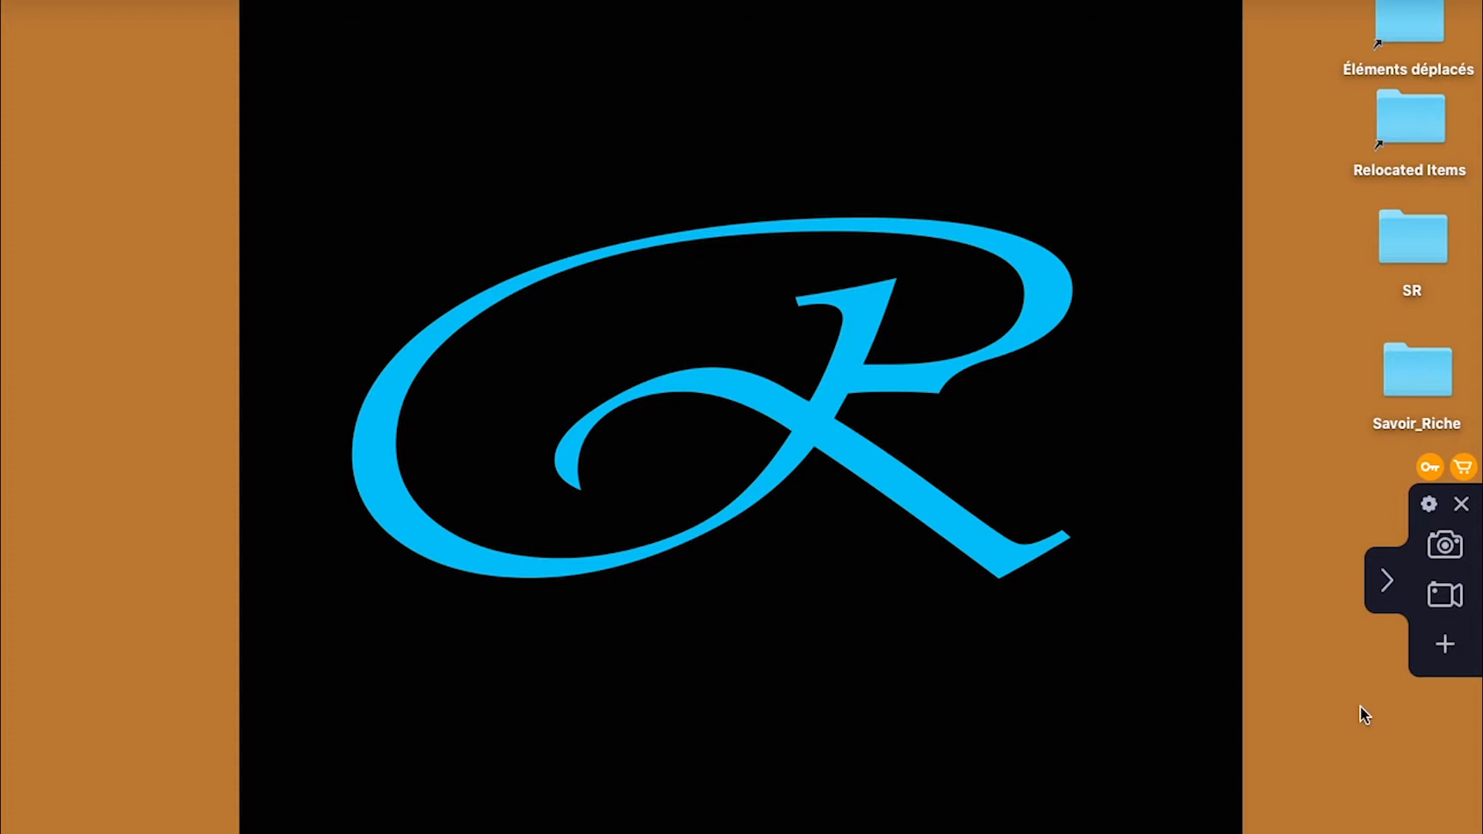
Record a video of the full 1280 × 800 screen with Movavi Screen Recorder, then stop the recording.
{"action": "left_click", "coordinate": [1383, 575]}
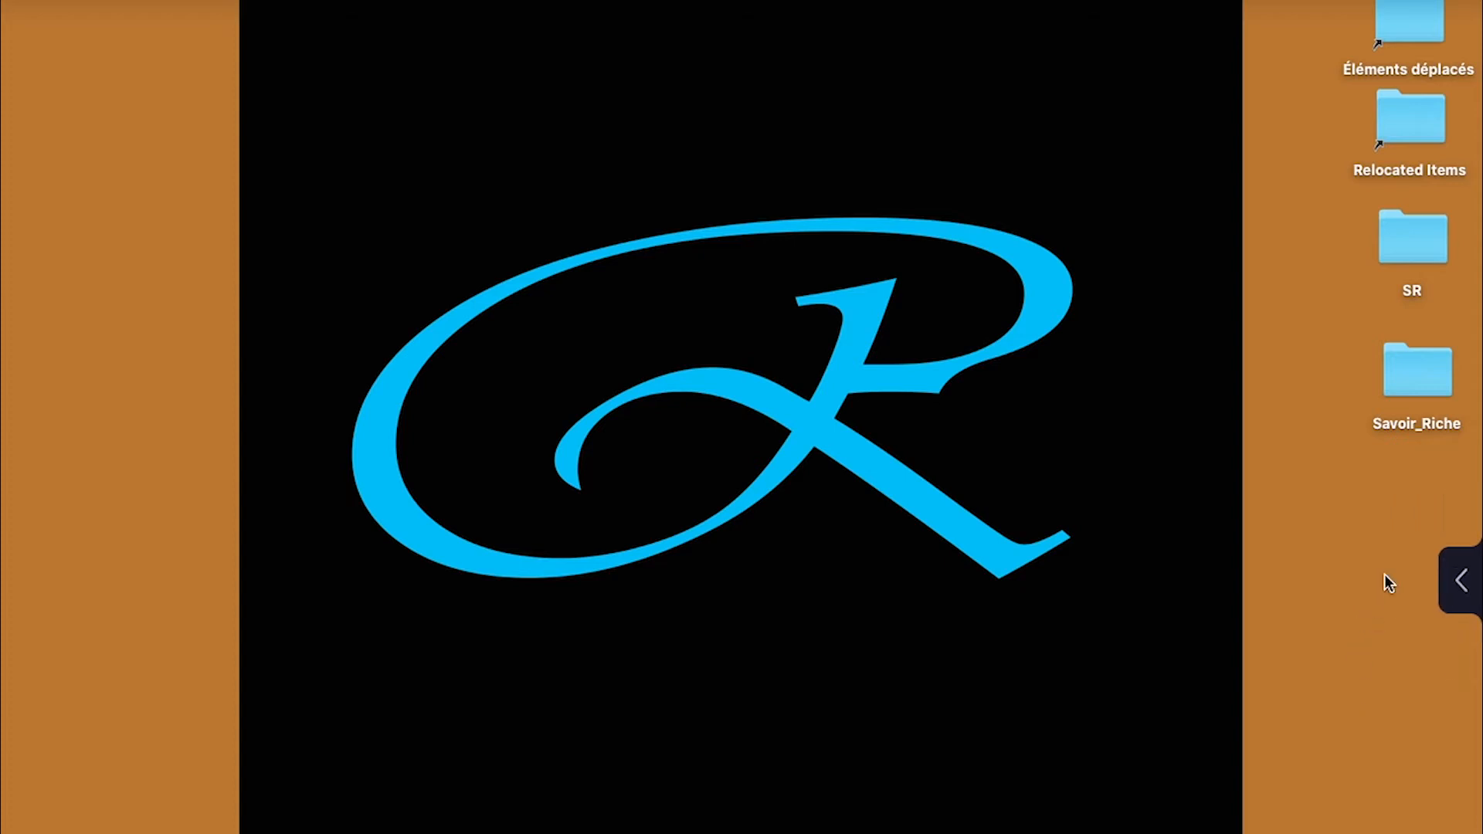
{"action": "left_click", "coordinate": [1463, 593]}
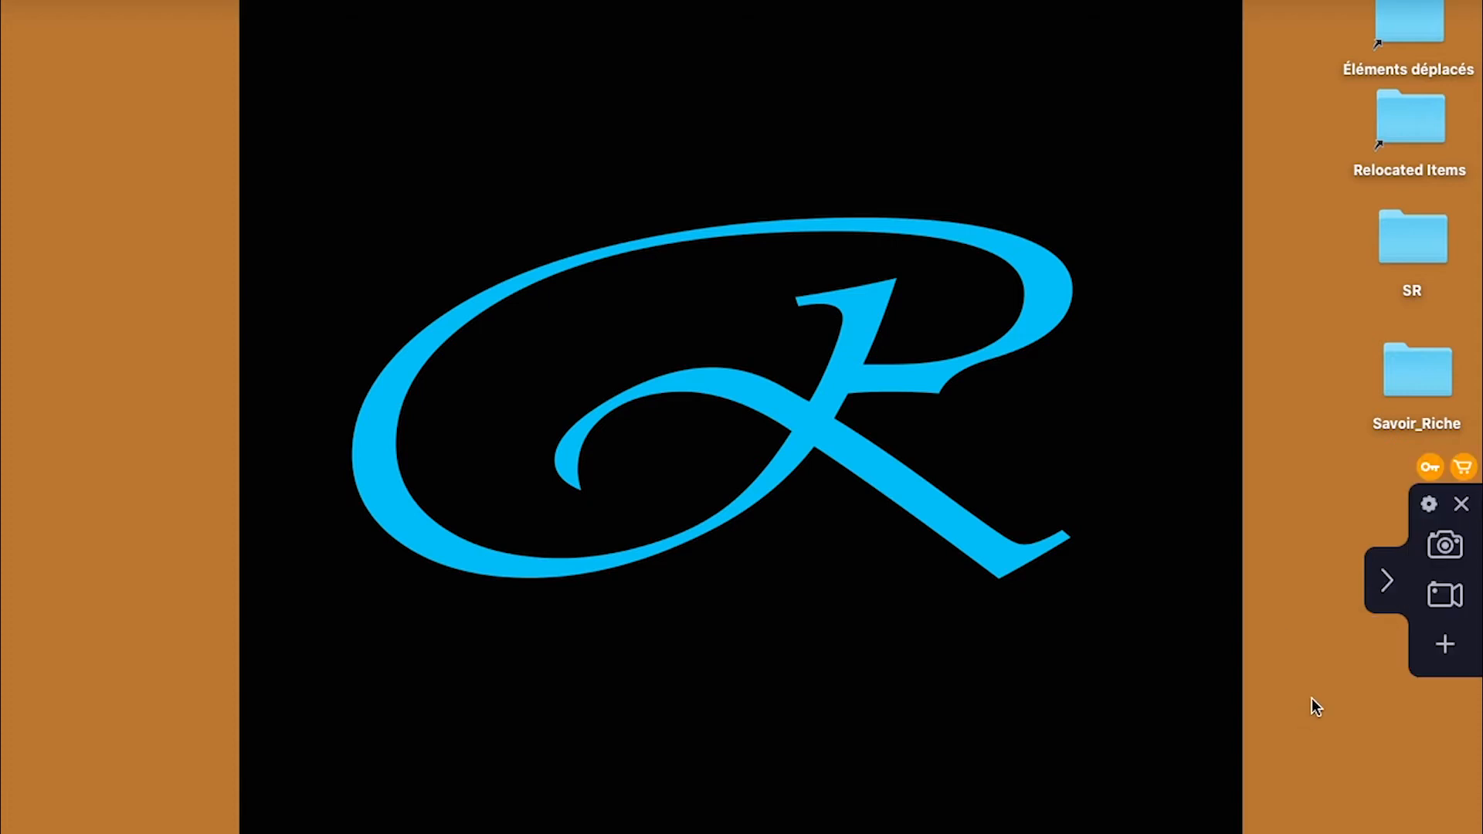
{"action": "left_click", "coordinate": [1446, 594]}
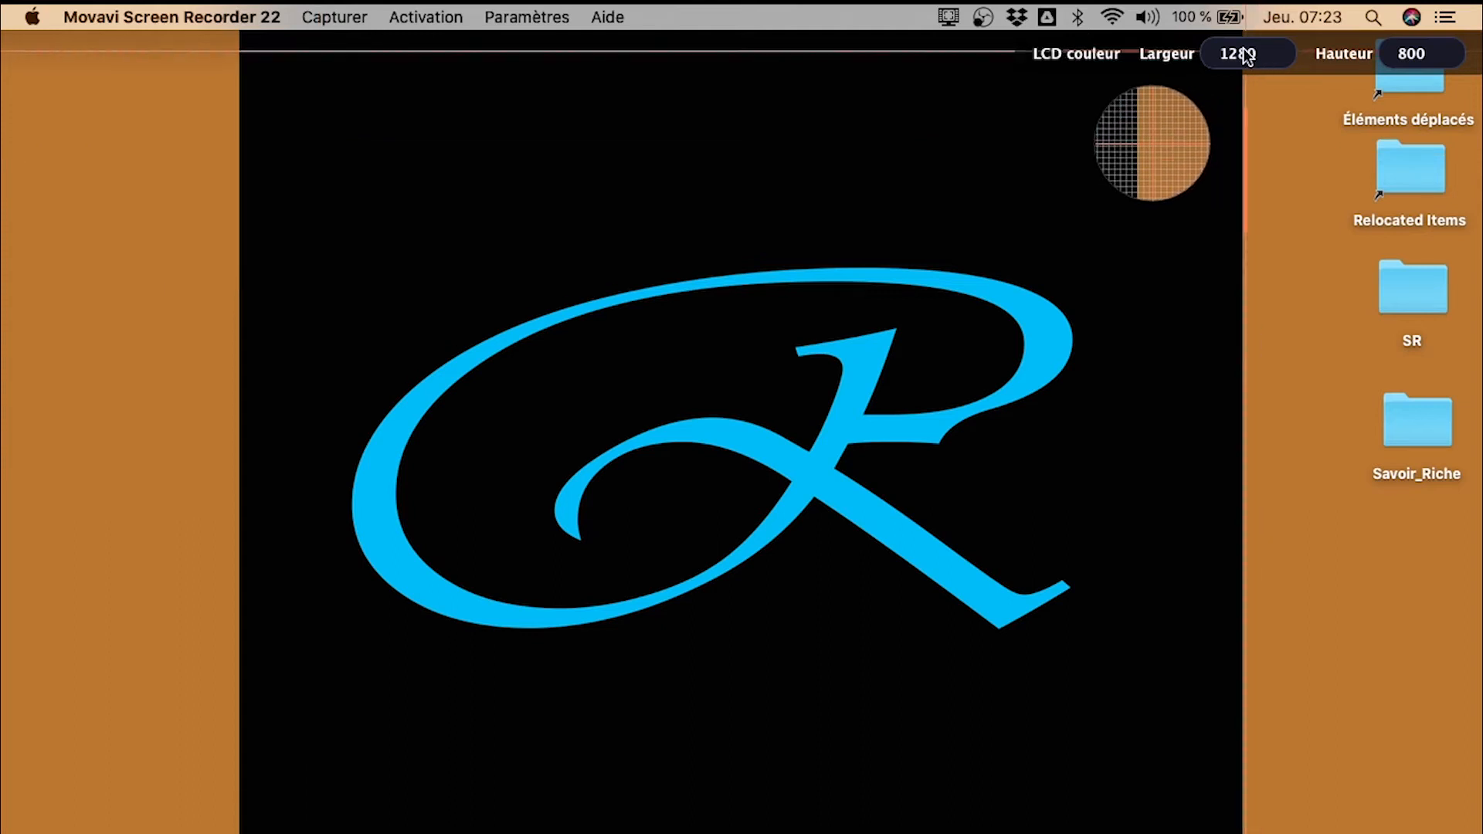
{"action": "left_click", "coordinate": [871, 371]}
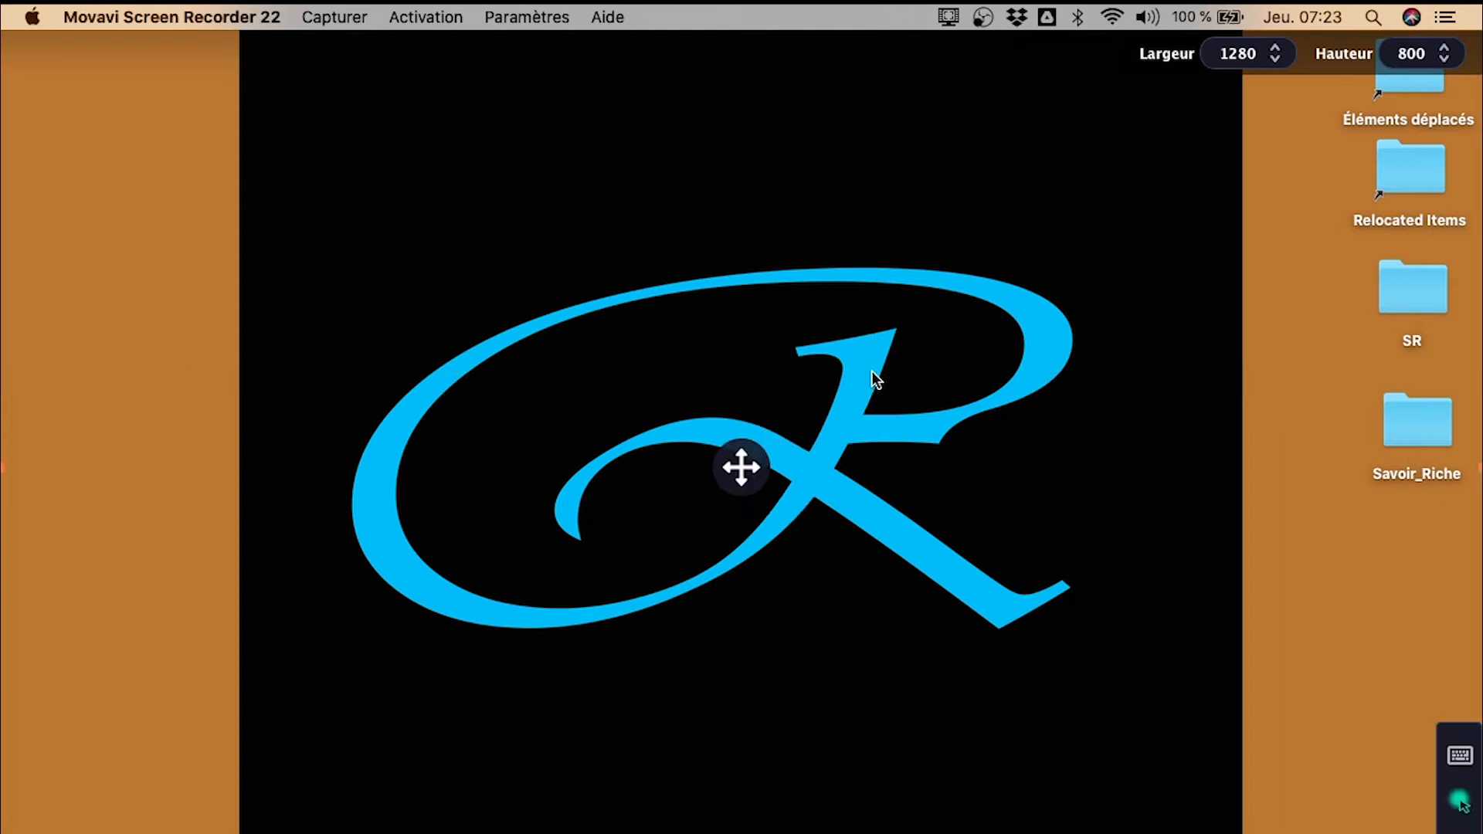
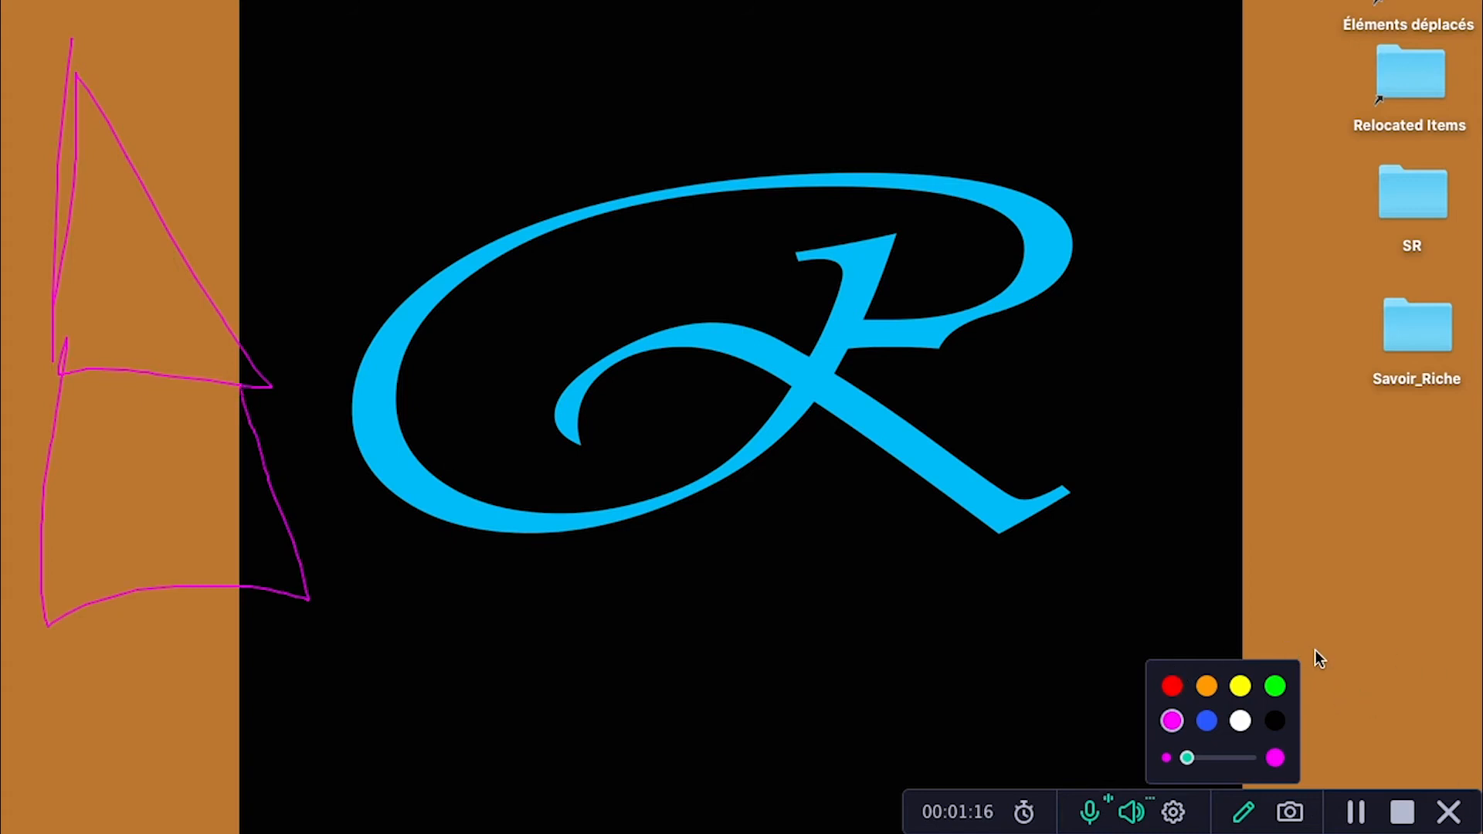
{"action": "left_click", "coordinate": [1402, 813]}
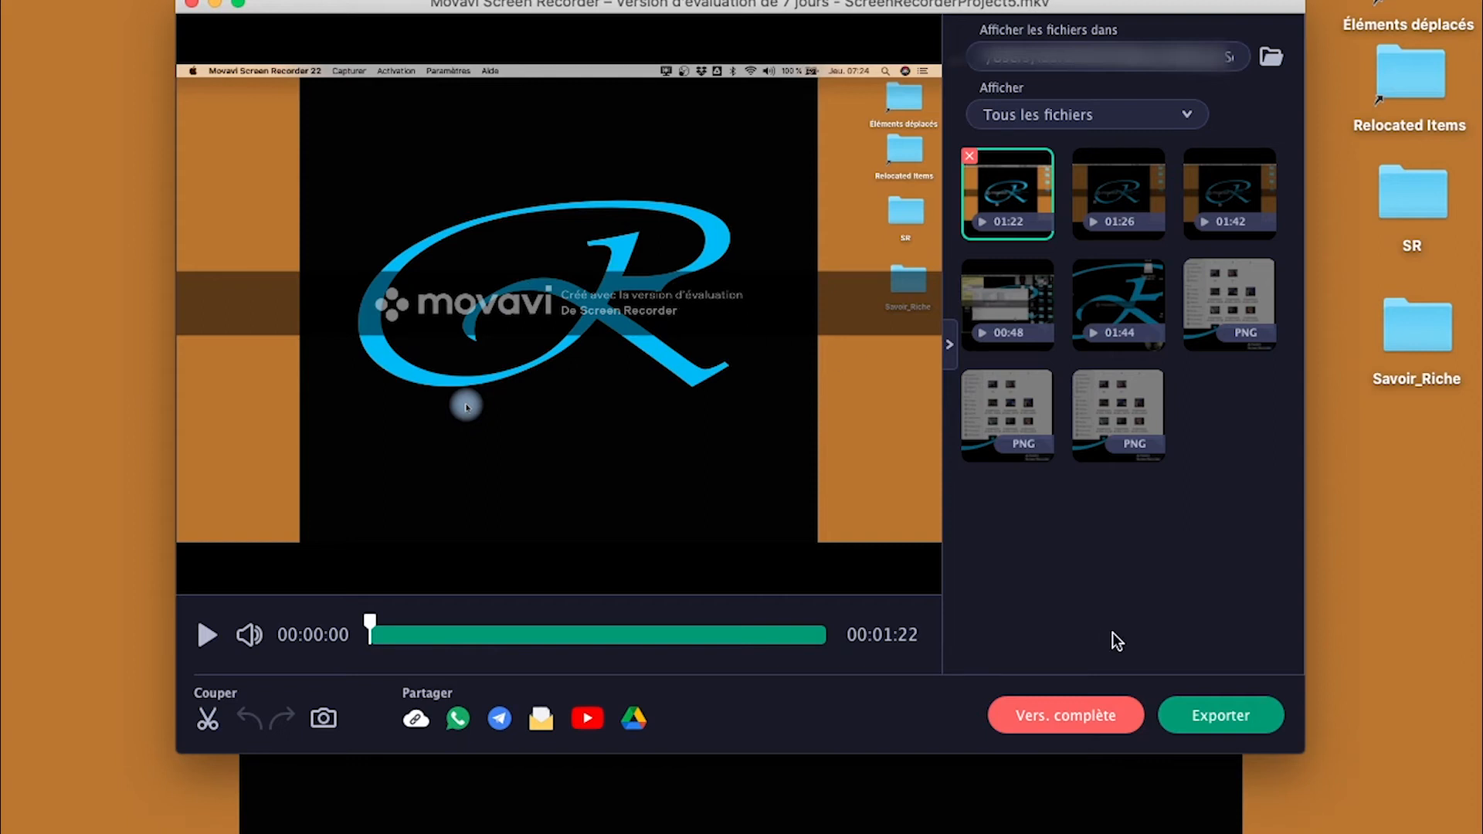
Export the newest 01:22 recording as an MP4 file named video 1, continuing with the trial version.
{"action": "left_click", "coordinate": [1239, 724]}
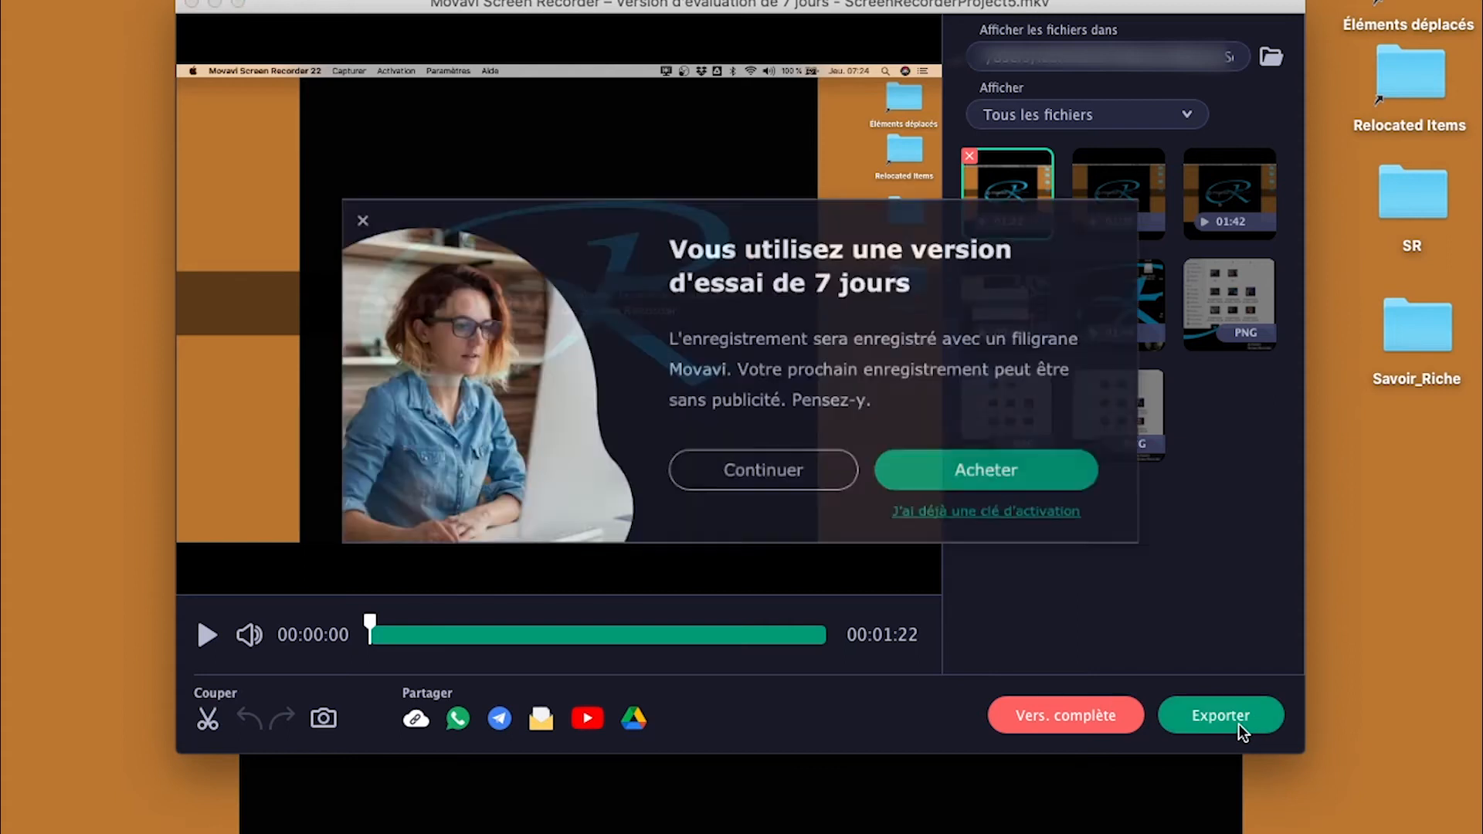
{"action": "left_click", "coordinate": [739, 173]}
{"action": "key", "text": "BackSpace"}
{"action": "key", "text": "BackSpace"}
{"action": "key", "text": "BackSpace"}
{"action": "key", "text": "BackSpace"}
{"action": "key", "text": "BackSpace"}
{"action": "key", "text": "BackSpace"}
{"action": "key", "text": "BackSpace"}
{"action": "key", "text": "BackSpace"}
{"action": "key", "text": "BackSpace"}
{"action": "key", "text": "BackSpace"}
{"action": "key", "text": "BackSpace"}
{"action": "key", "text": "BackSpace"}
{"action": "key", "text": "BackSpace"}
{"action": "key", "text": "BackSpace"}
{"action": "key", "text": "BackSpace"}
{"action": "key", "text": "BackSpace"}
{"action": "key", "text": "BackSpace"}
{"action": "key", "text": "BackSpace"}
{"action": "key", "text": "BackSpace"}
{"action": "key", "text": "BackSpace"}
{"action": "key", "text": "BackSpace"}
{"action": "key", "text": "BackSpace"}
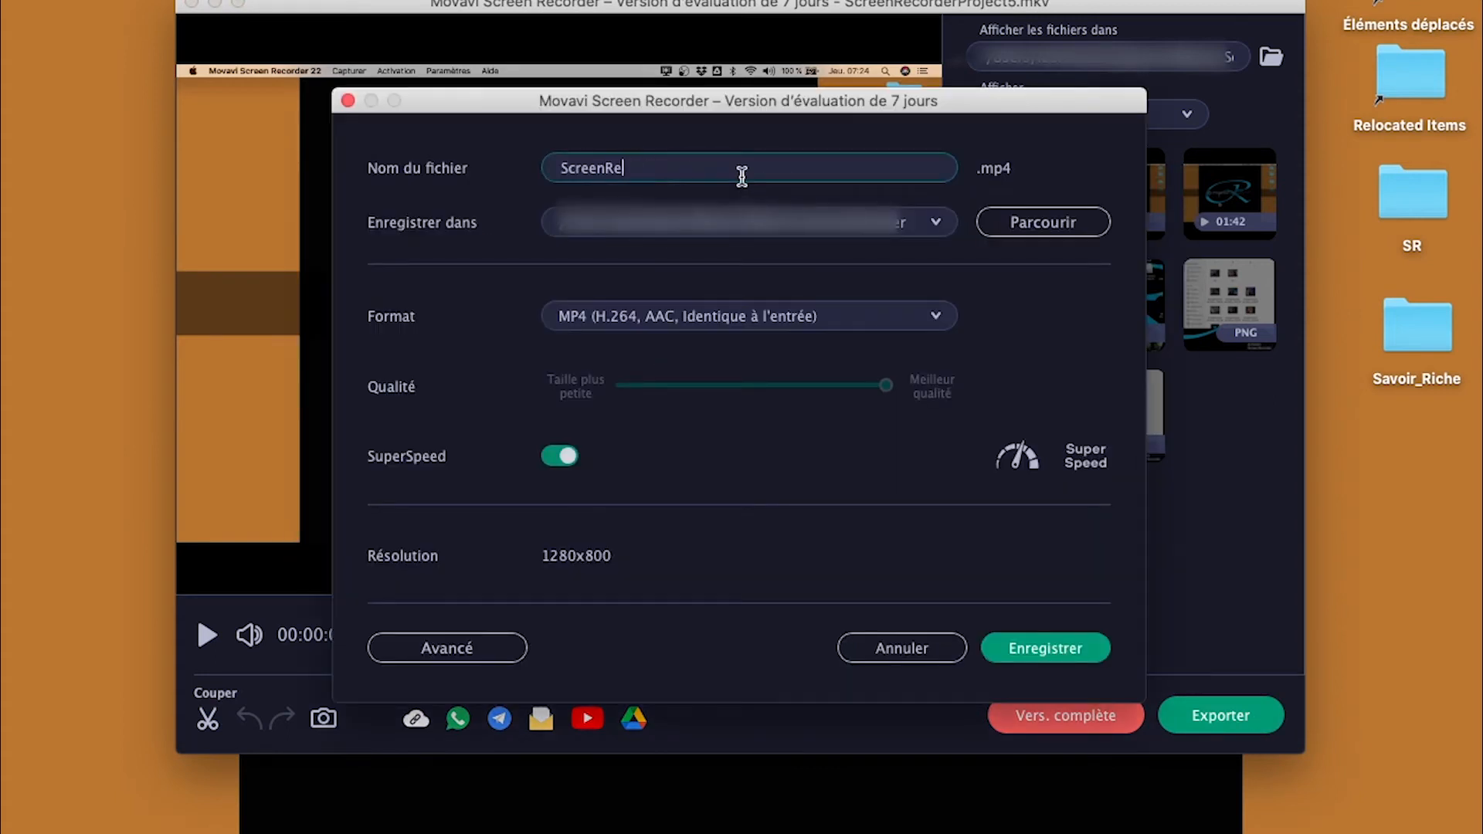
{"action": "type", "text": "video 1"}
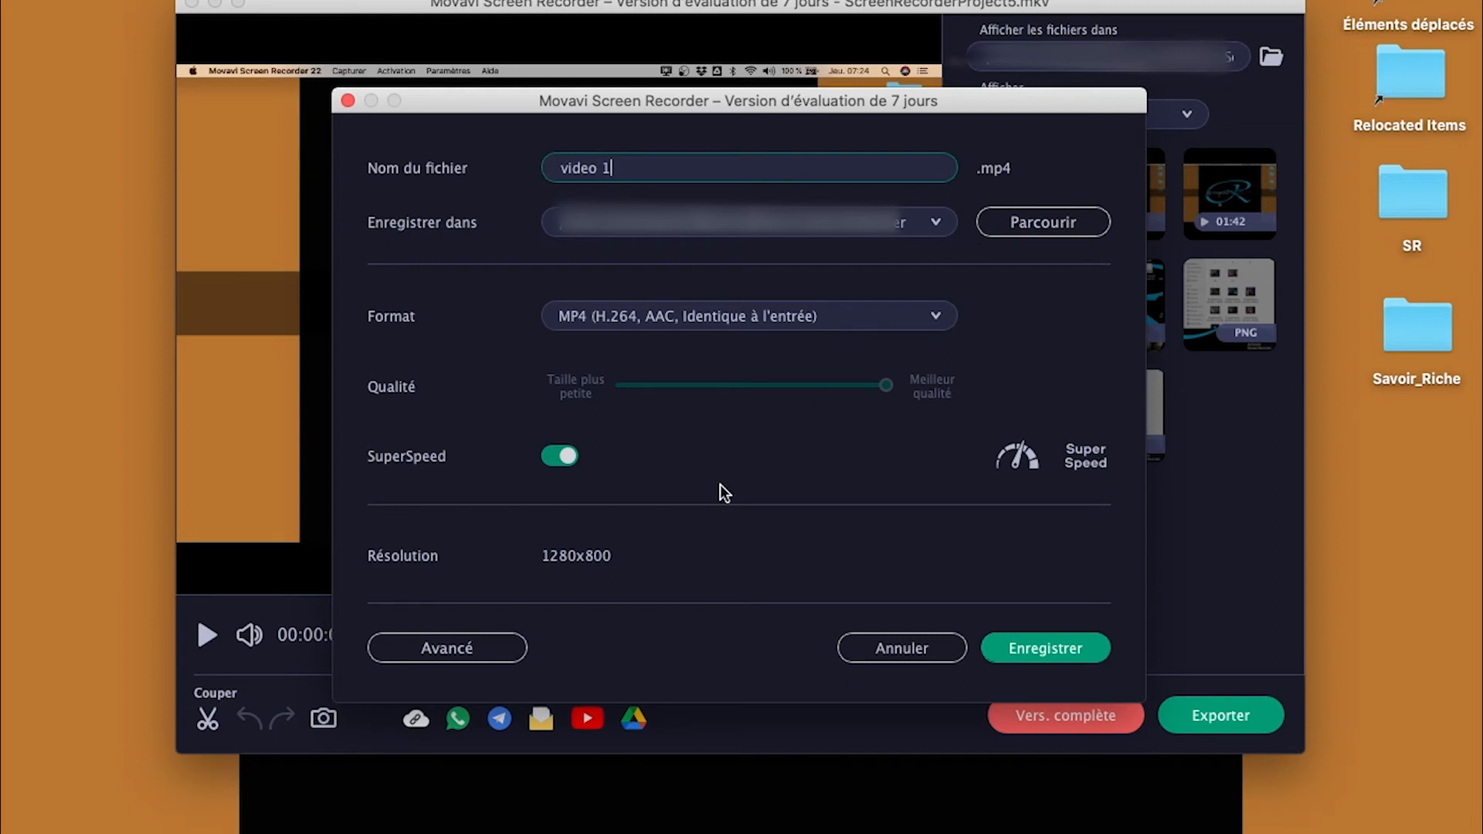
{"action": "left_click", "coordinate": [1051, 647]}
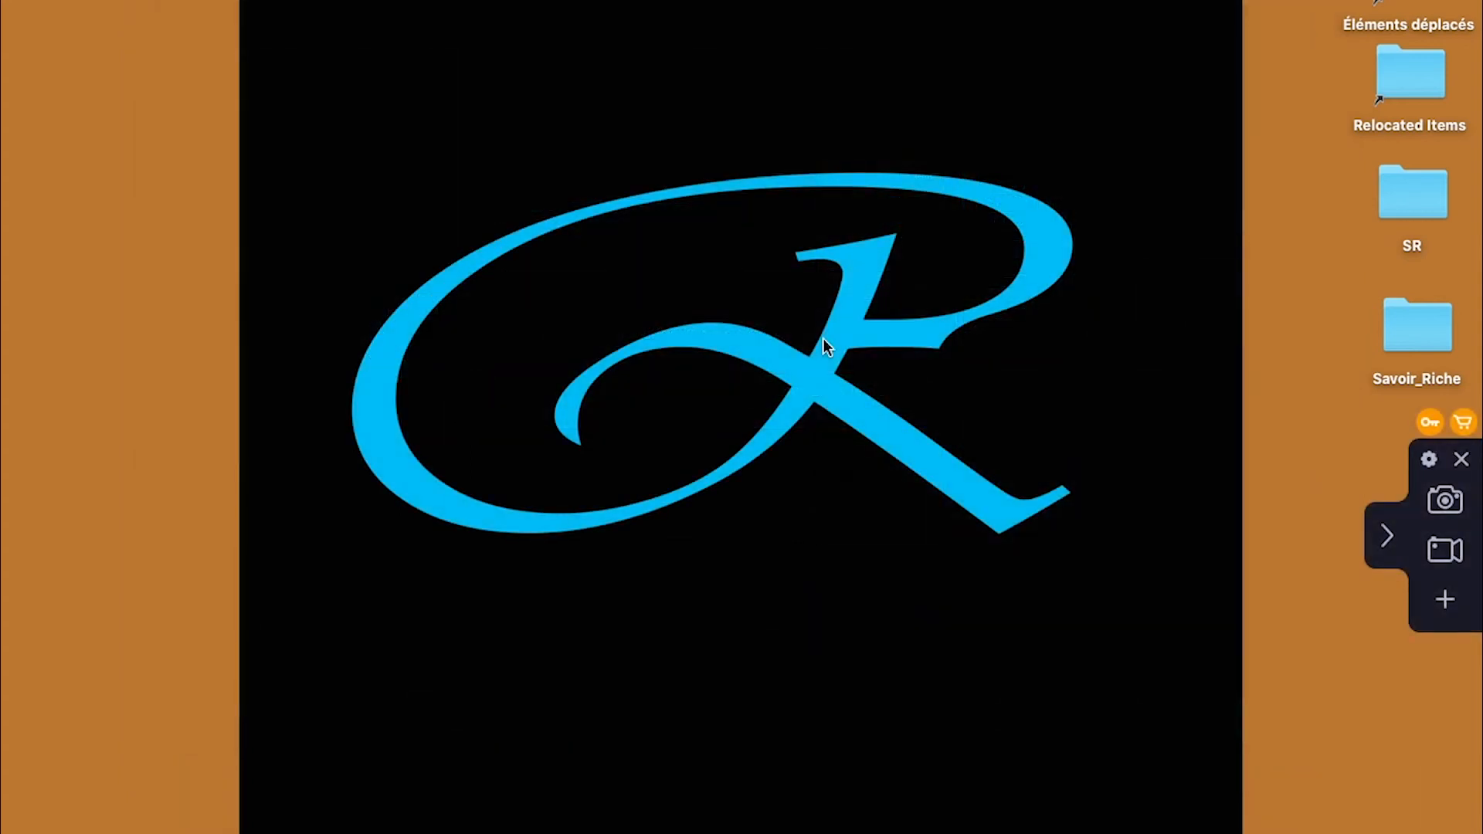
Schedule a full-screen recording task titled Tâche 1 for 25/08/2022 with a duration of 00:00:05, and save the settings.
{"action": "left_click", "coordinate": [1429, 460]}
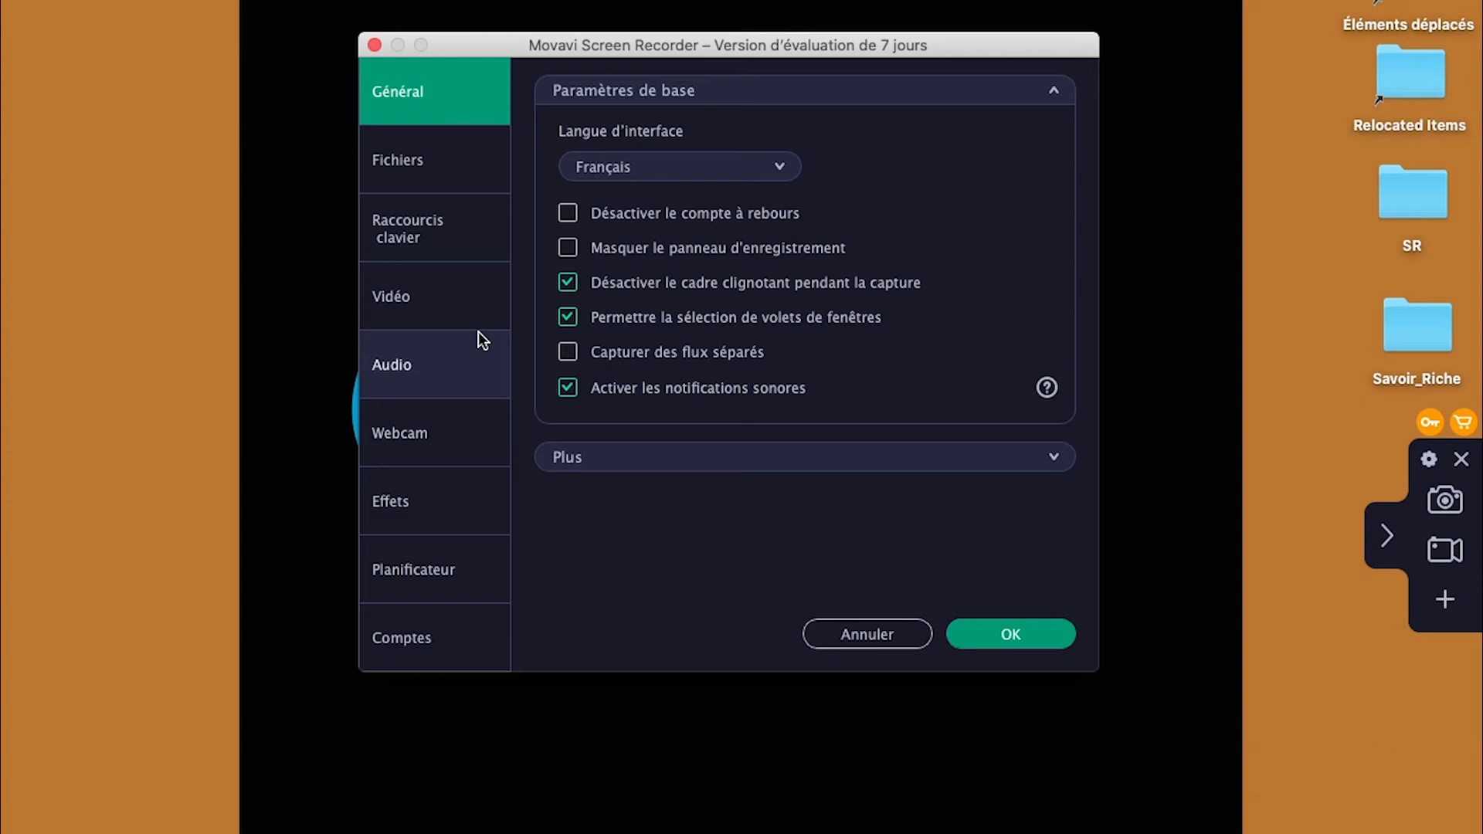
{"action": "left_click", "coordinate": [442, 568]}
{"action": "left_click", "coordinate": [563, 141]}
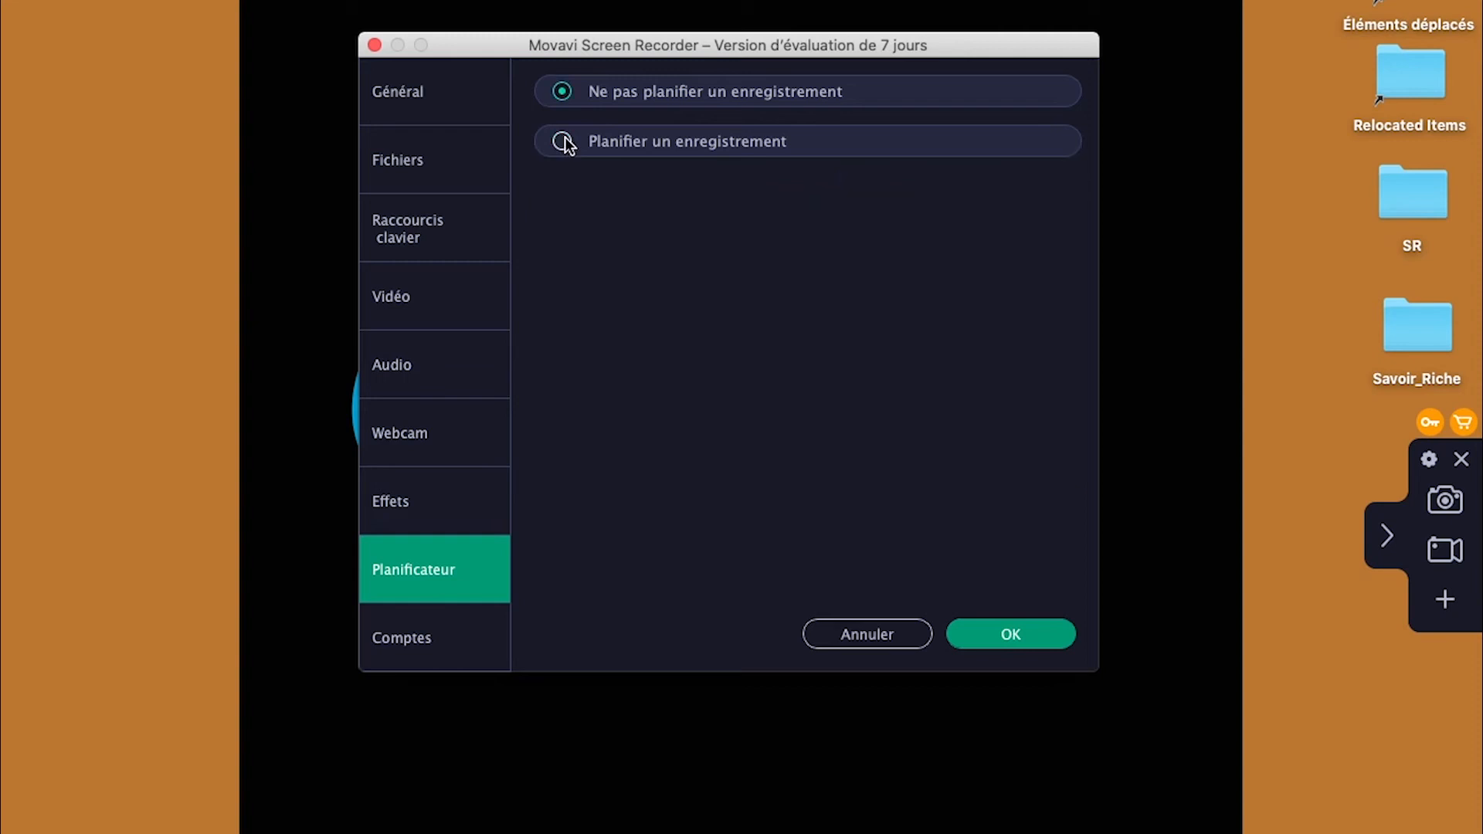
{"action": "left_click", "coordinate": [562, 142]}
{"action": "left_click", "coordinate": [675, 271]}
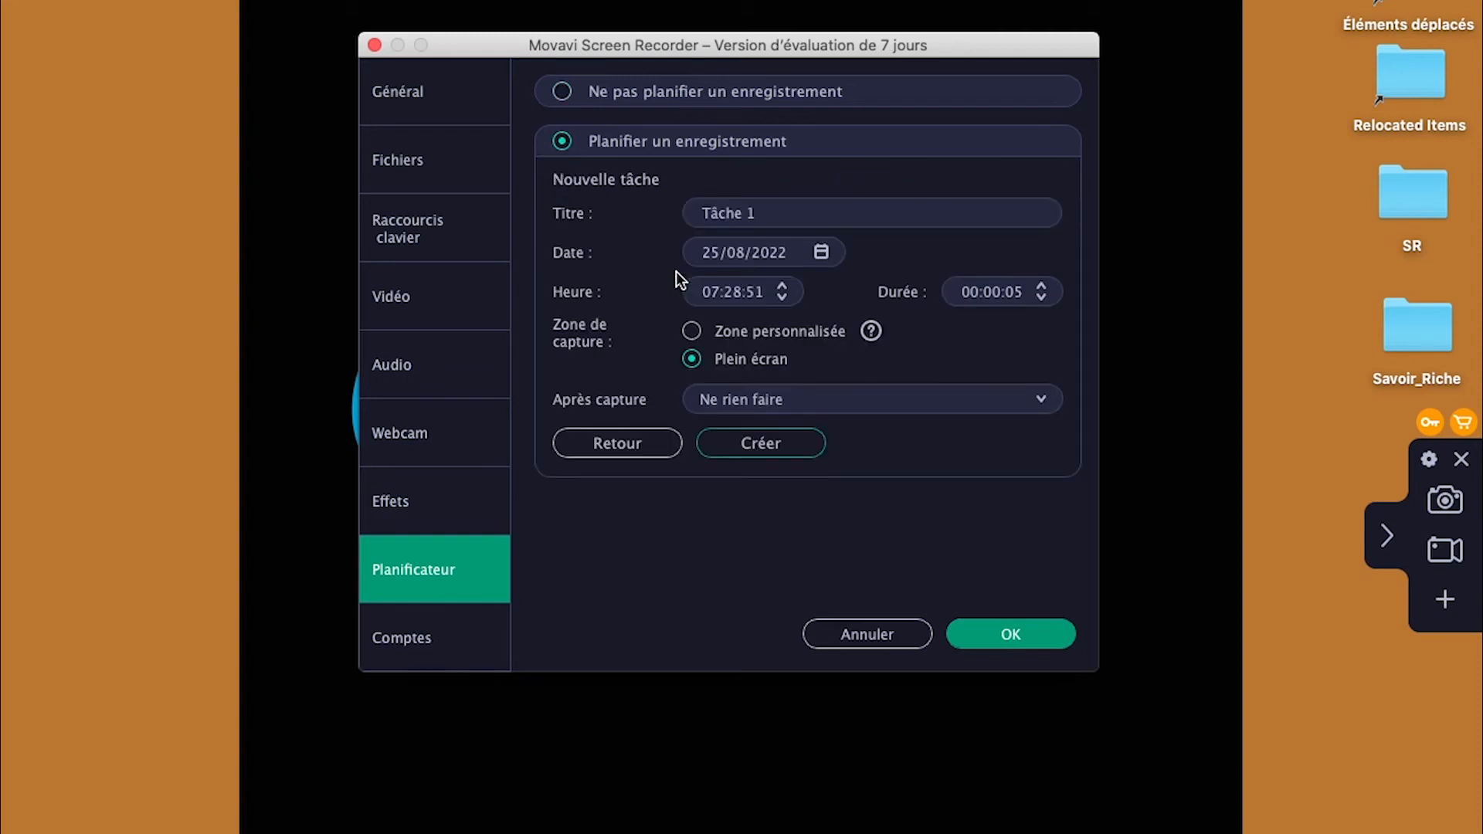
{"action": "left_click", "coordinate": [806, 214]}
{"action": "left_click", "coordinate": [774, 449]}
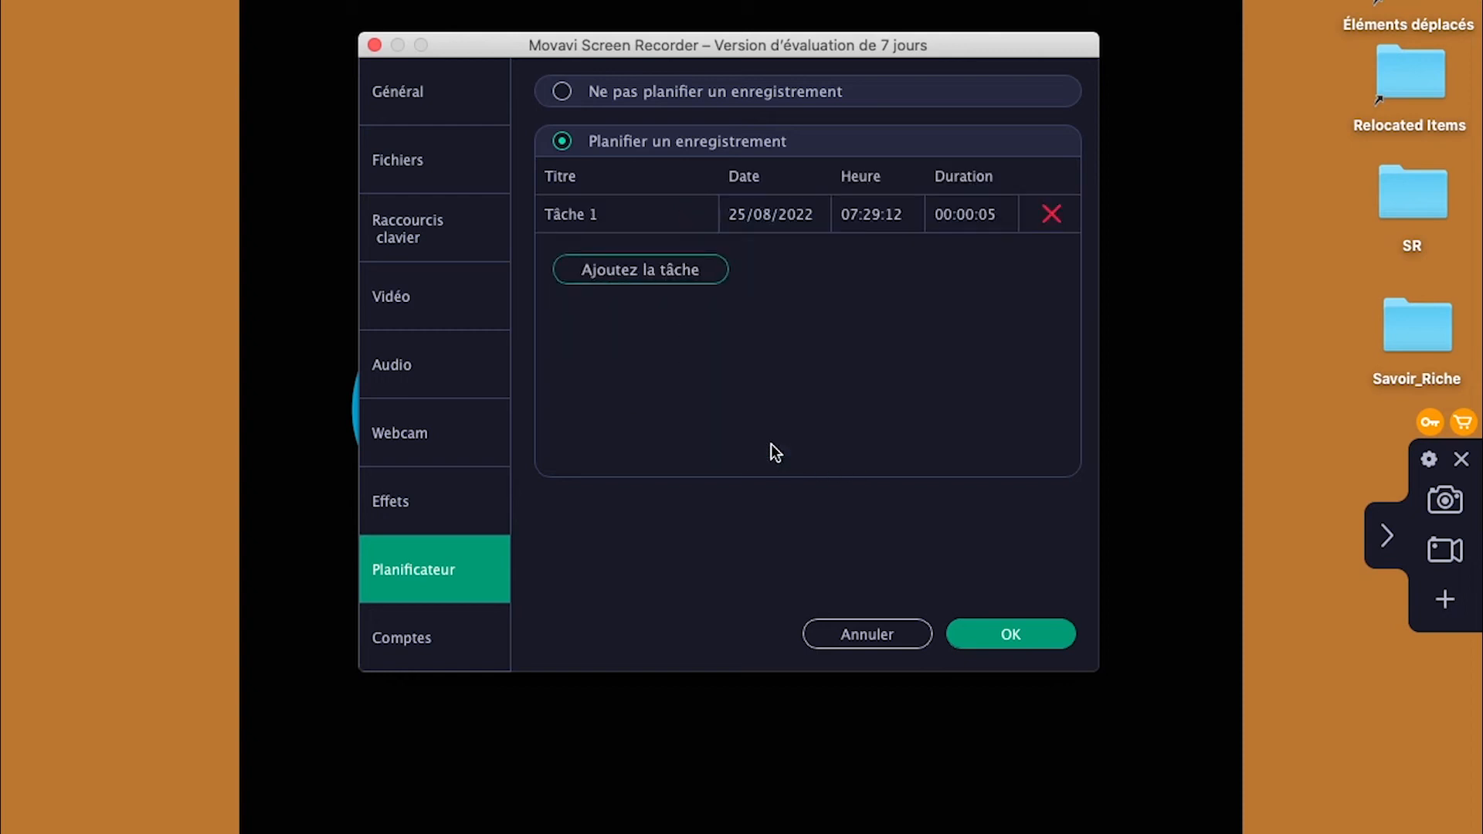
{"action": "left_click", "coordinate": [998, 631]}
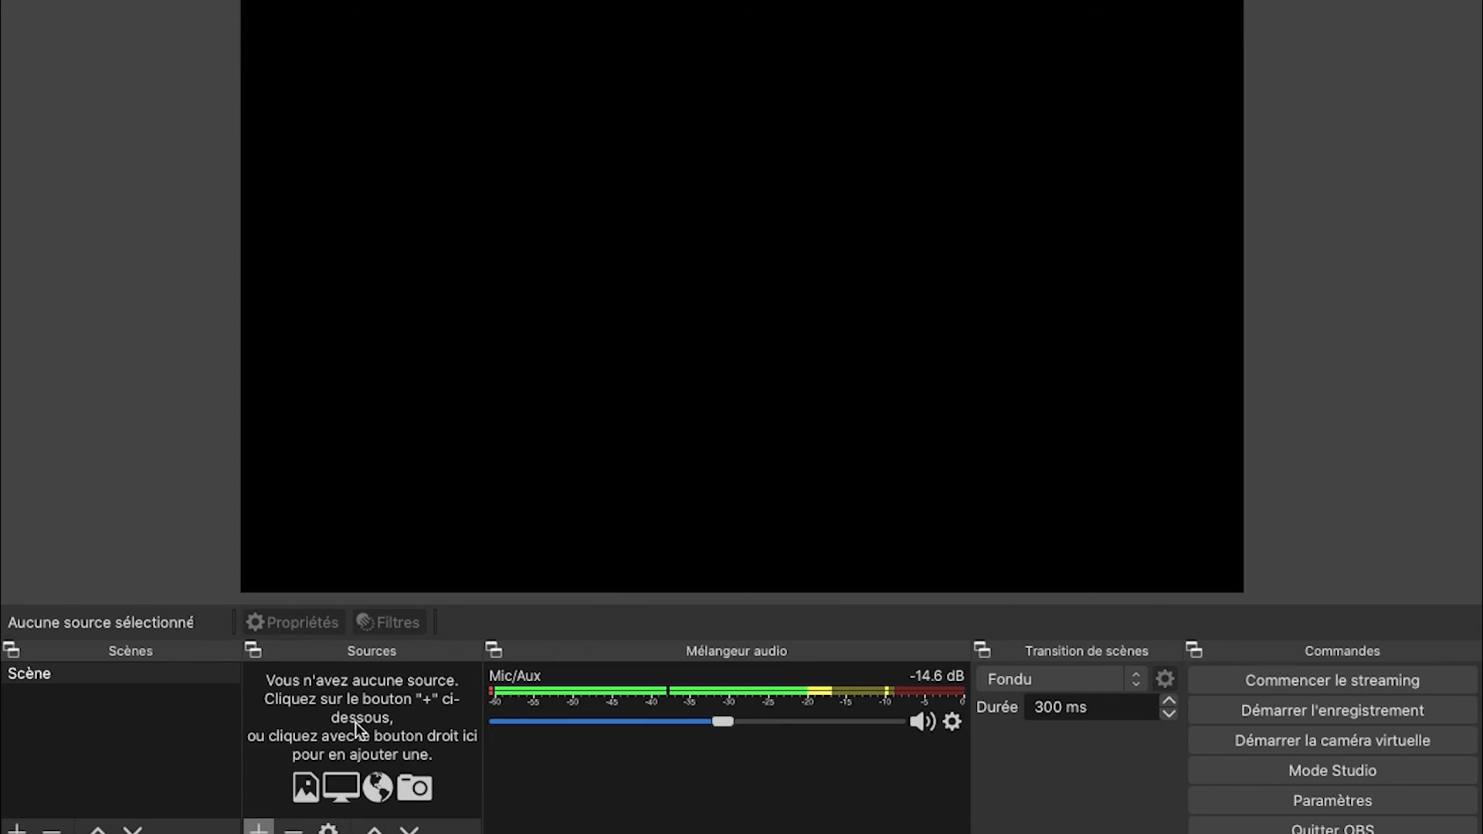
In OBS, add a screen capture source named Ecran 1 for the built-in 1280x800 display, with the cursor shown and no cropping.
{"action": "left_click", "coordinate": [259, 829]}
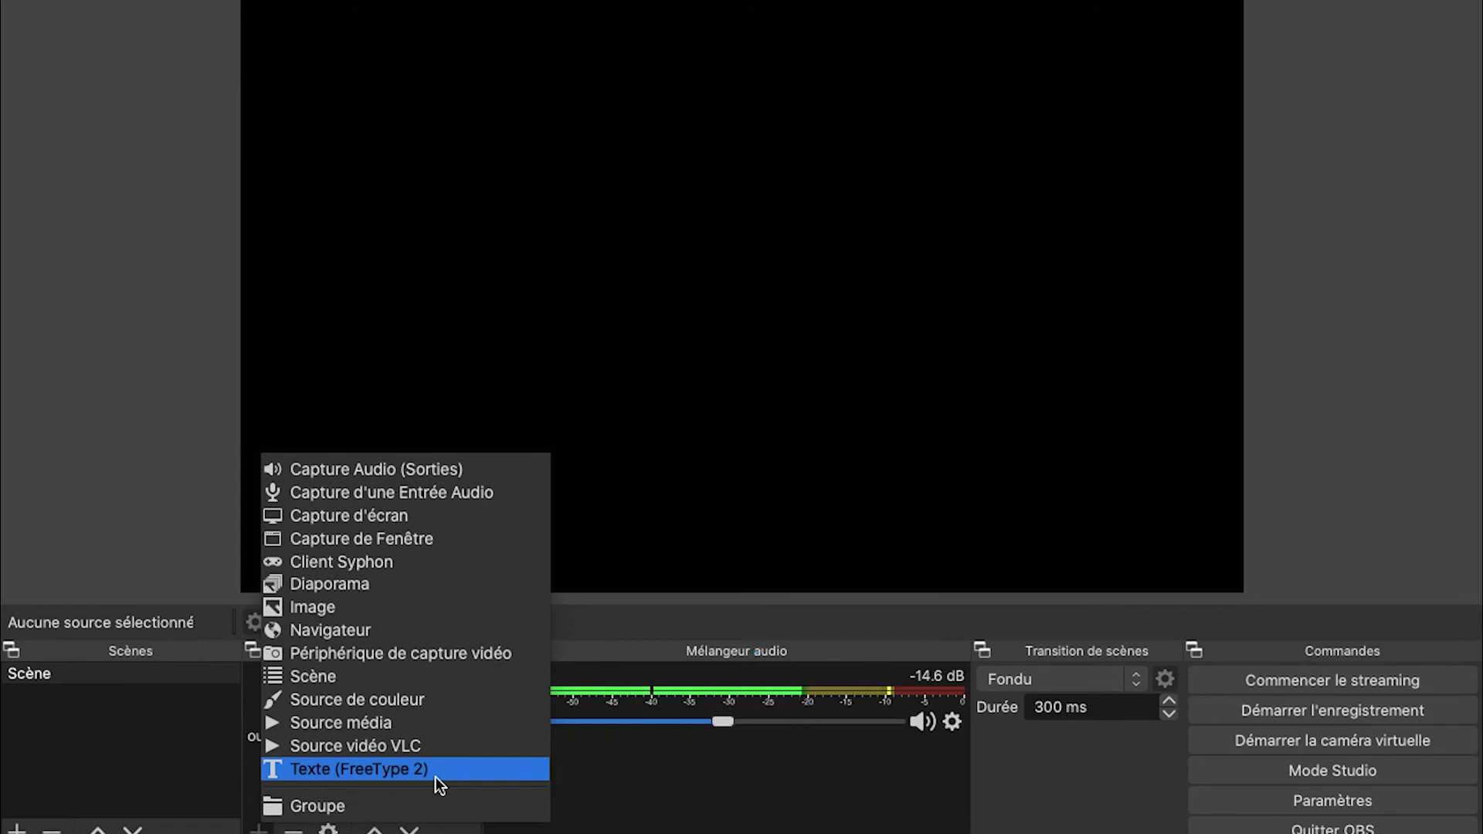
{"action": "left_click", "coordinate": [389, 519]}
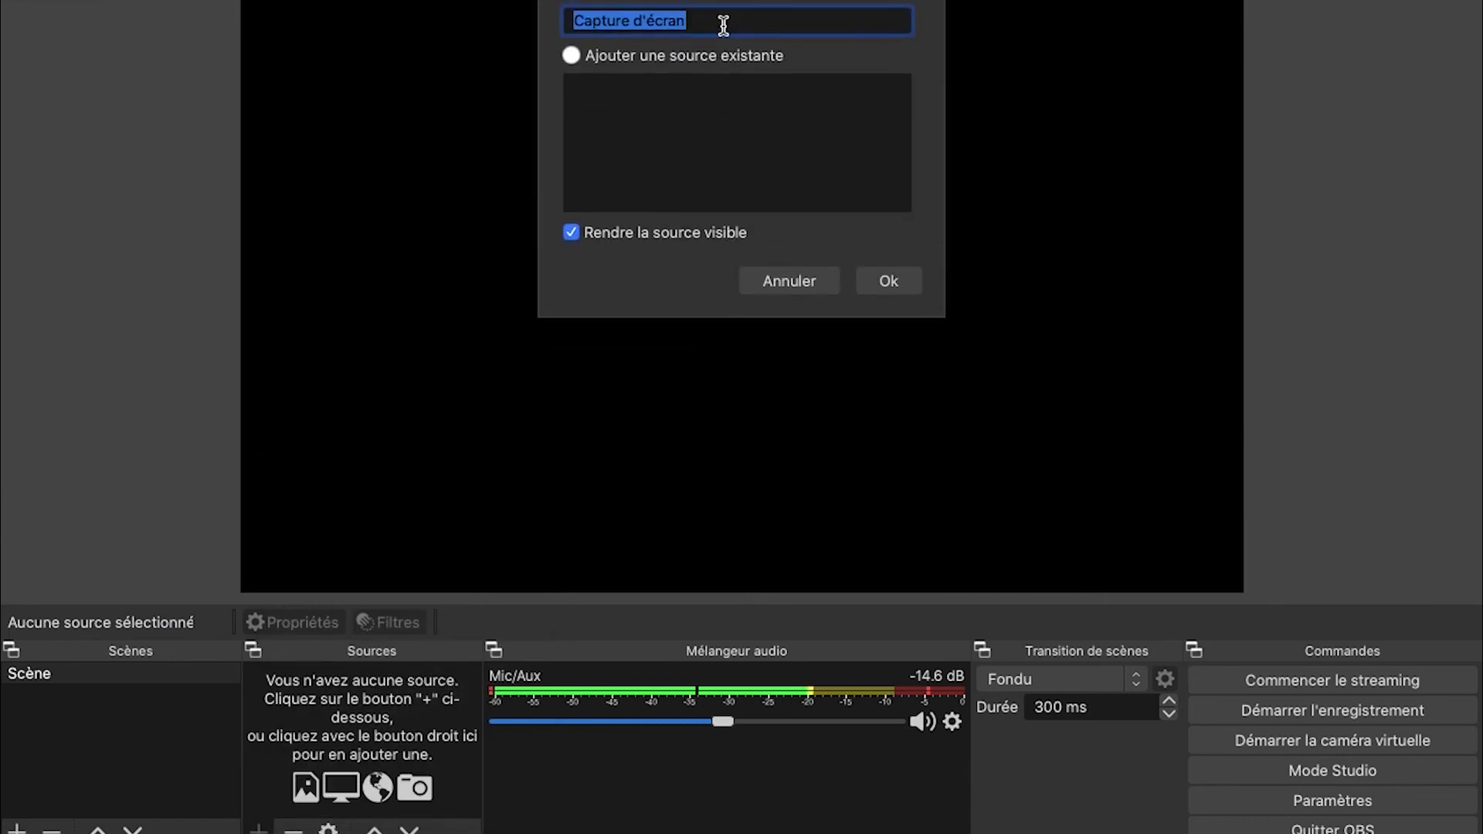
{"action": "type", "text": "Ecran 1"}
{"action": "left_click", "coordinate": [887, 278]}
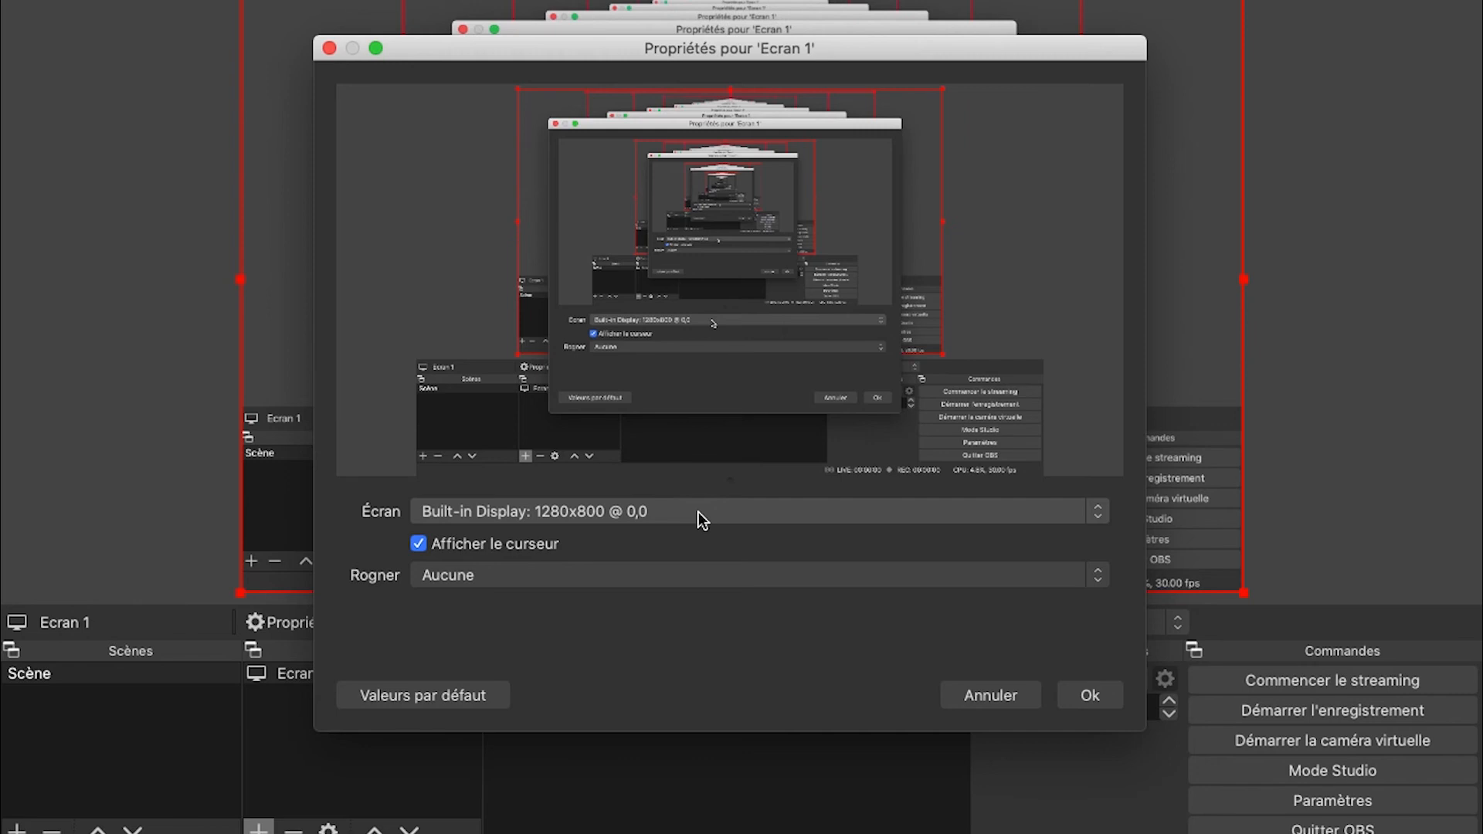
{"action": "left_click", "coordinate": [698, 512]}
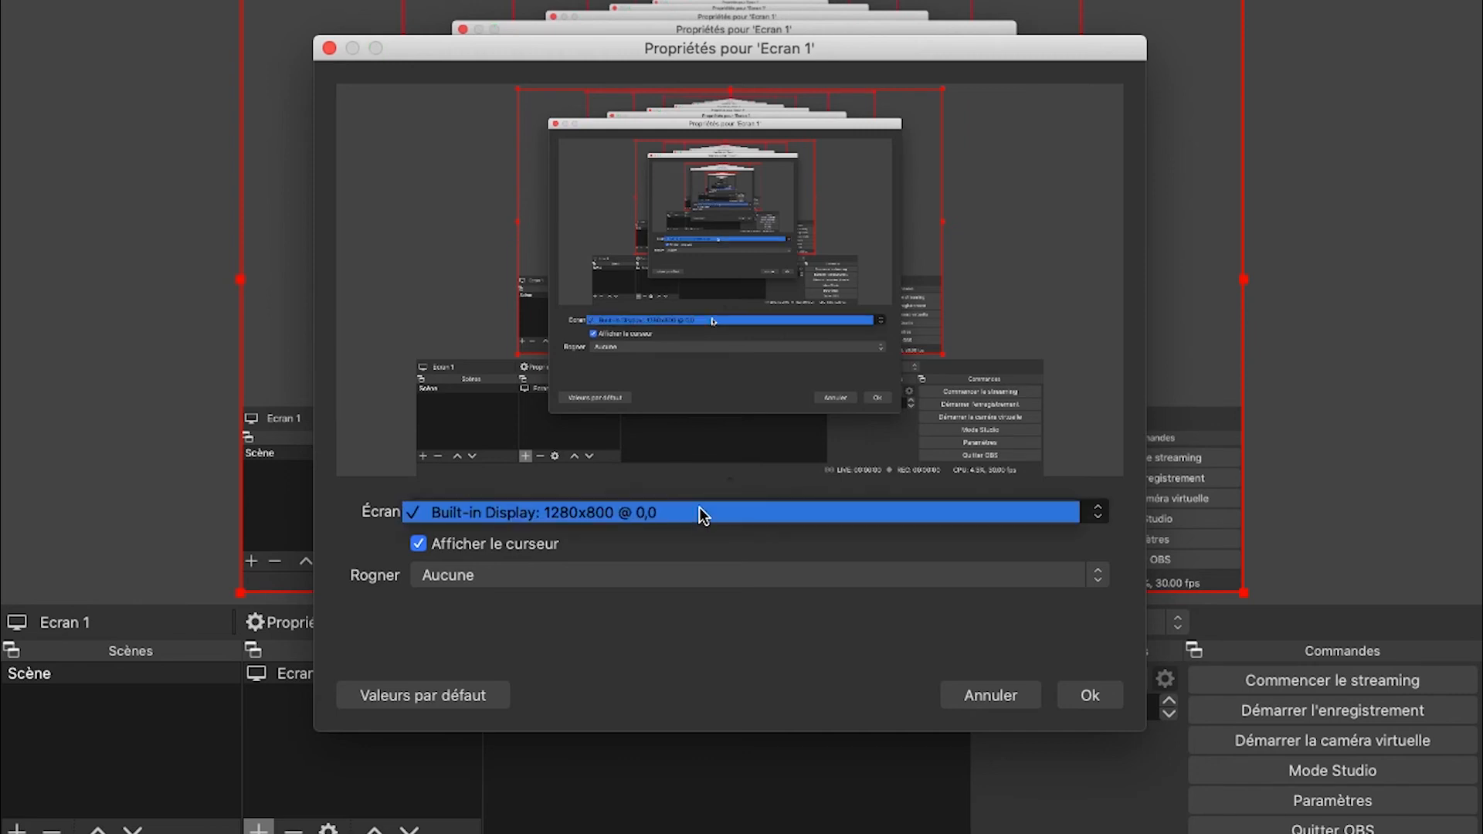
{"action": "left_click", "coordinate": [706, 511]}
{"action": "left_click", "coordinate": [638, 576]}
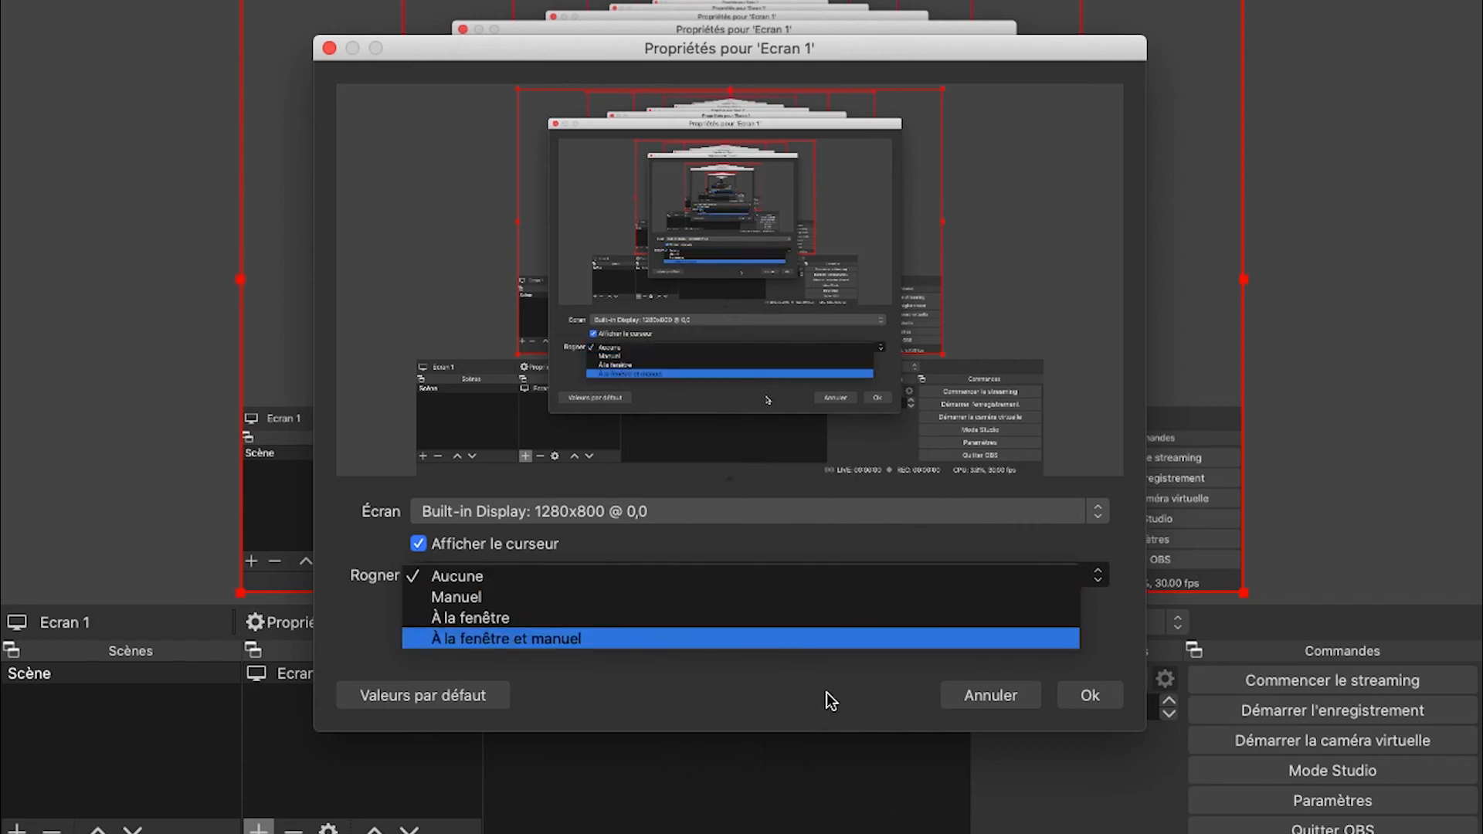
{"action": "left_click", "coordinate": [1094, 695]}
{"action": "left_click", "coordinate": [1093, 697]}
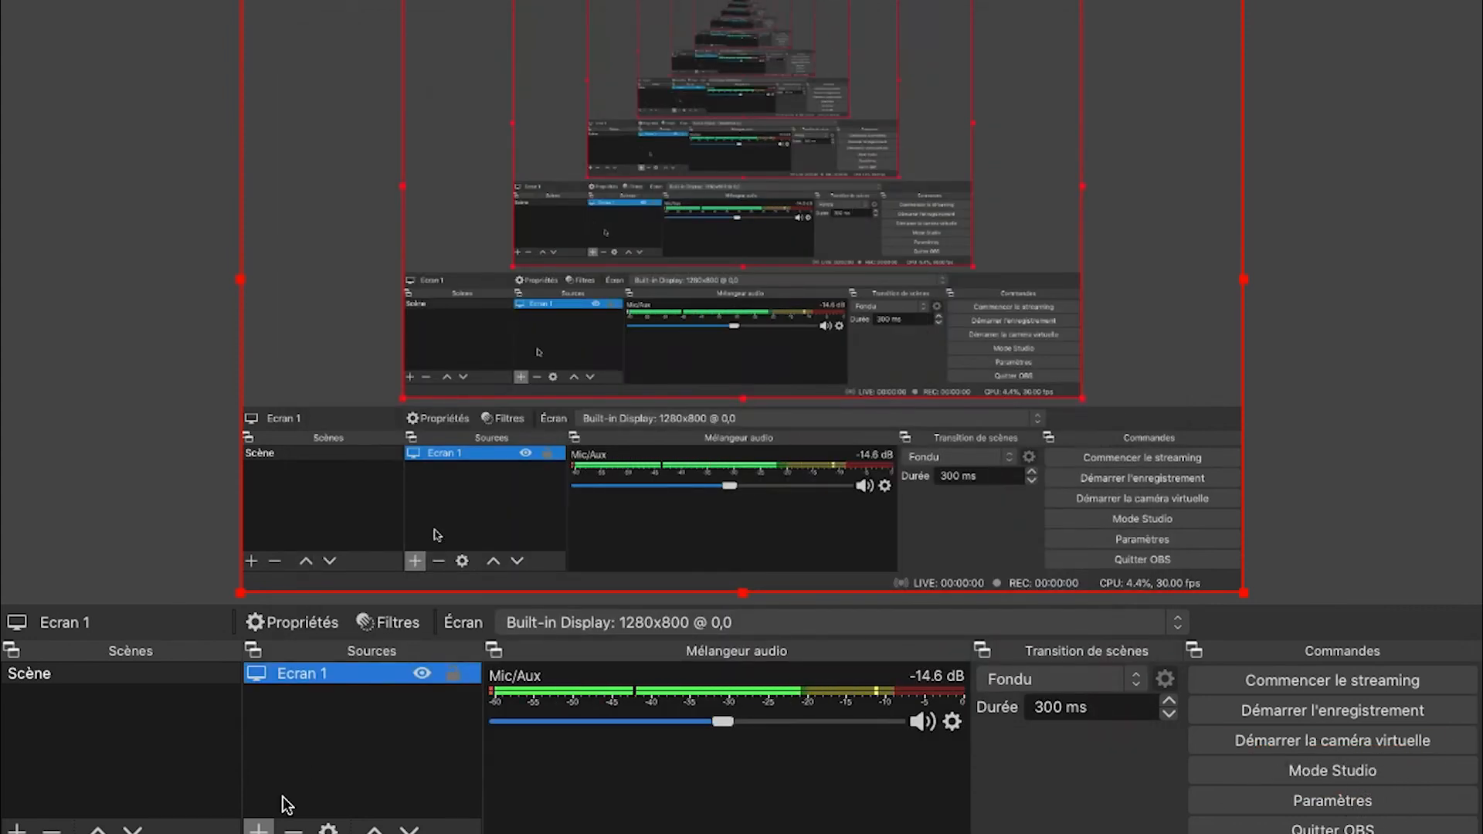
Add a window capture source under its default name, look over the available windows and leave the window unselected.
{"action": "left_click", "coordinate": [259, 829]}
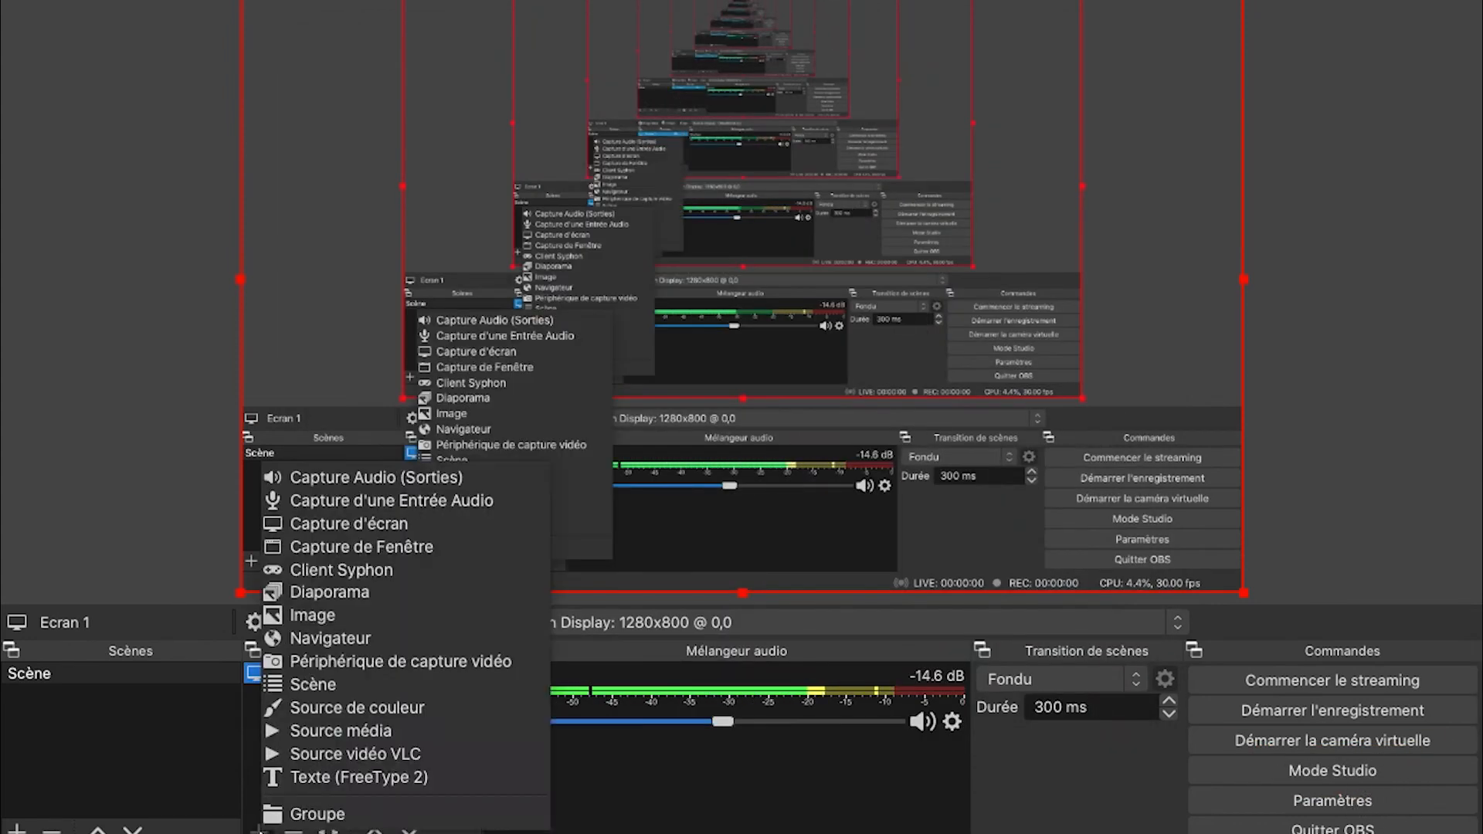
{"action": "left_click", "coordinate": [382, 548]}
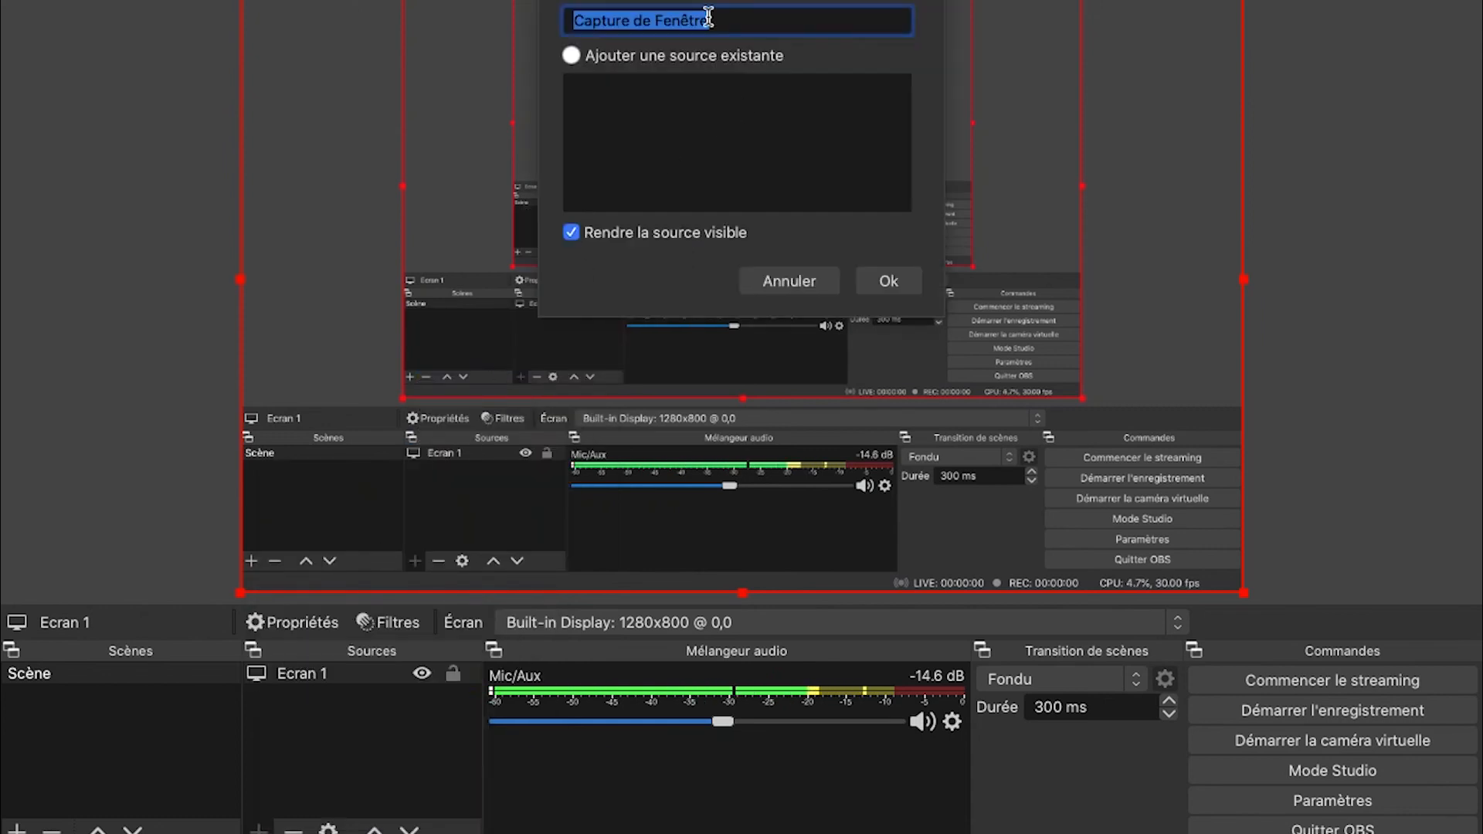
{"action": "left_click", "coordinate": [881, 280]}
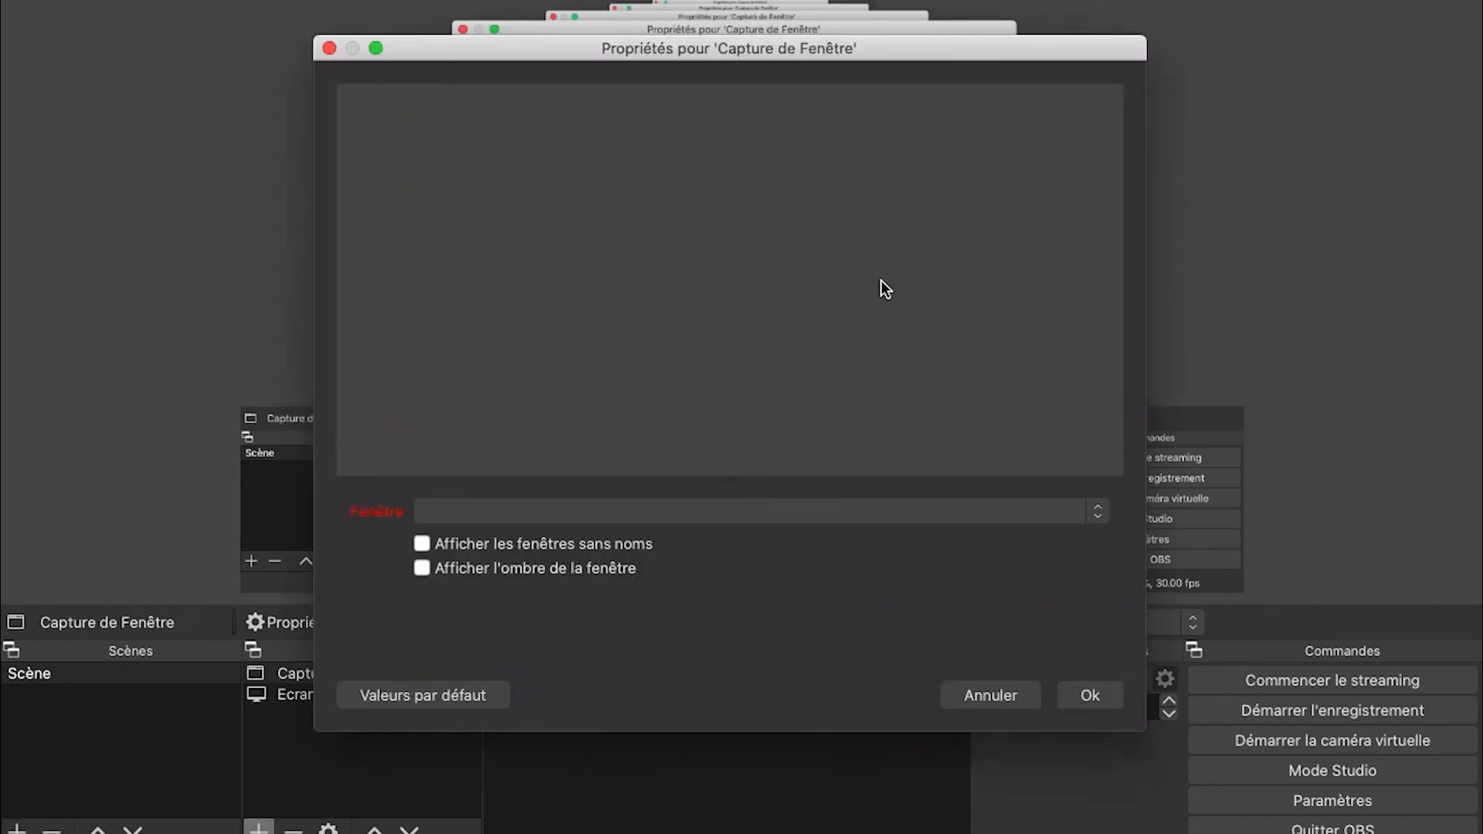
{"action": "left_click", "coordinate": [656, 511]}
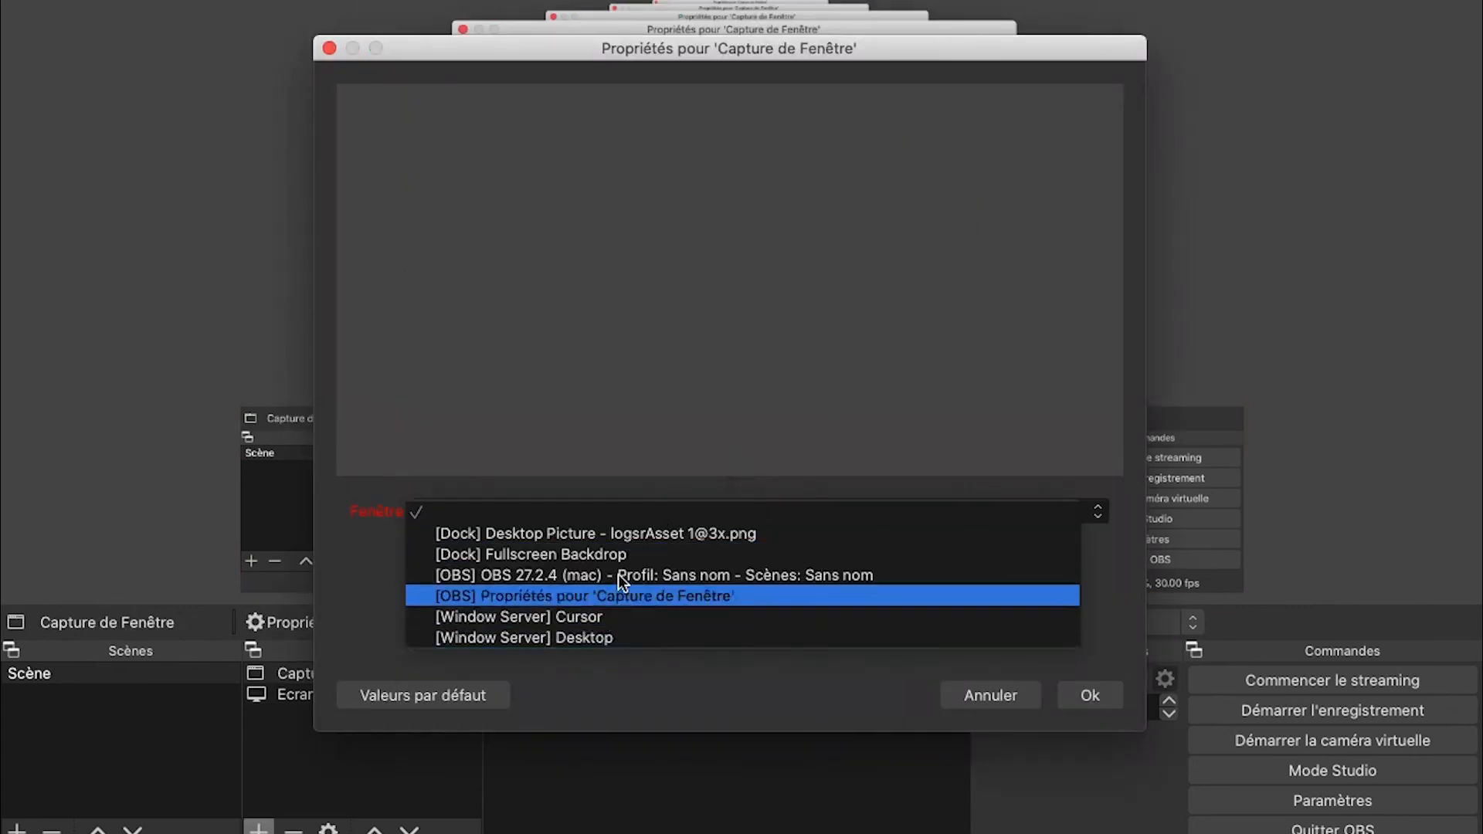
{"action": "left_click", "coordinate": [604, 704]}
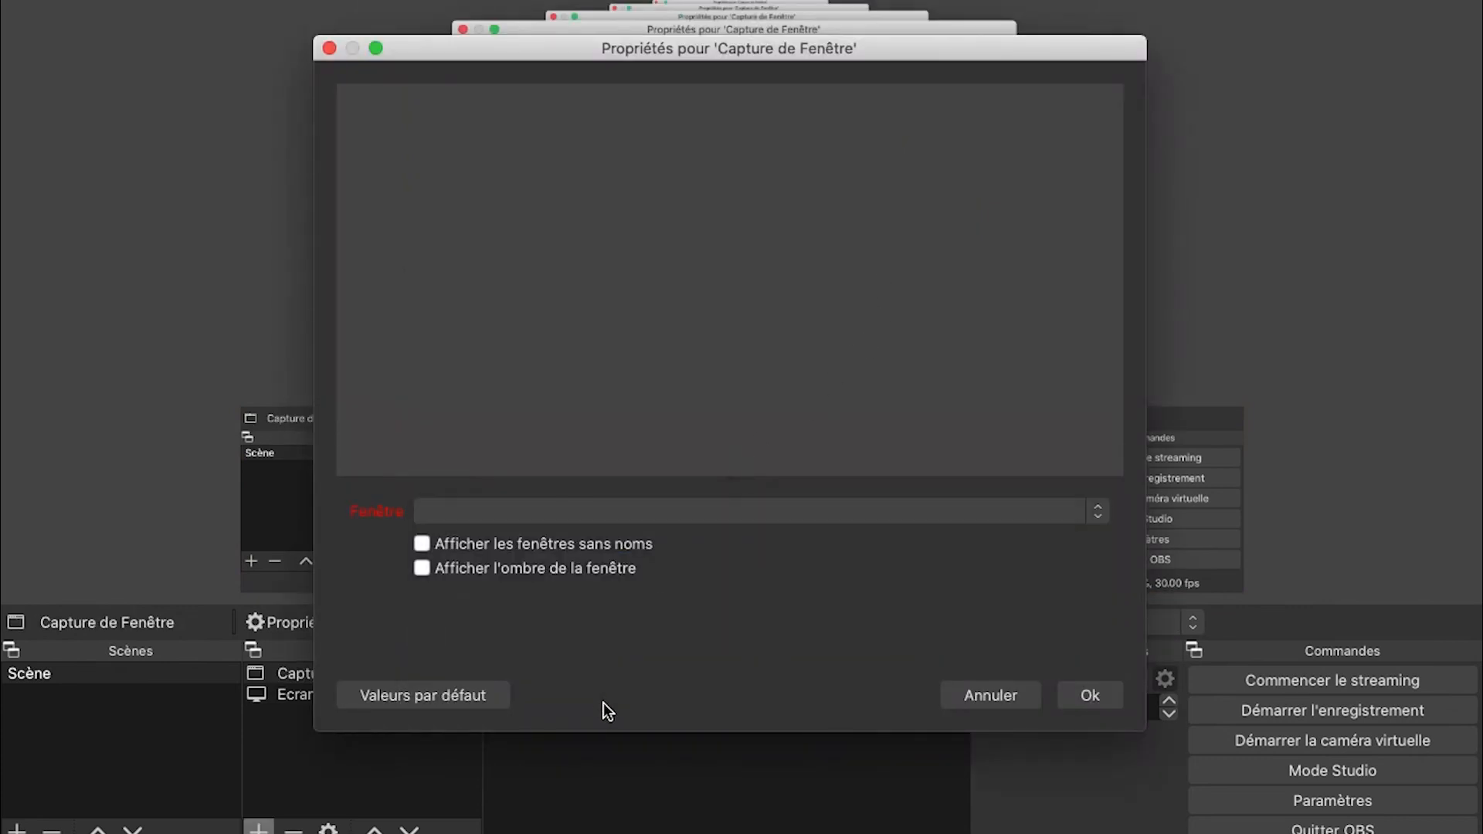
{"action": "left_click", "coordinate": [1090, 697]}
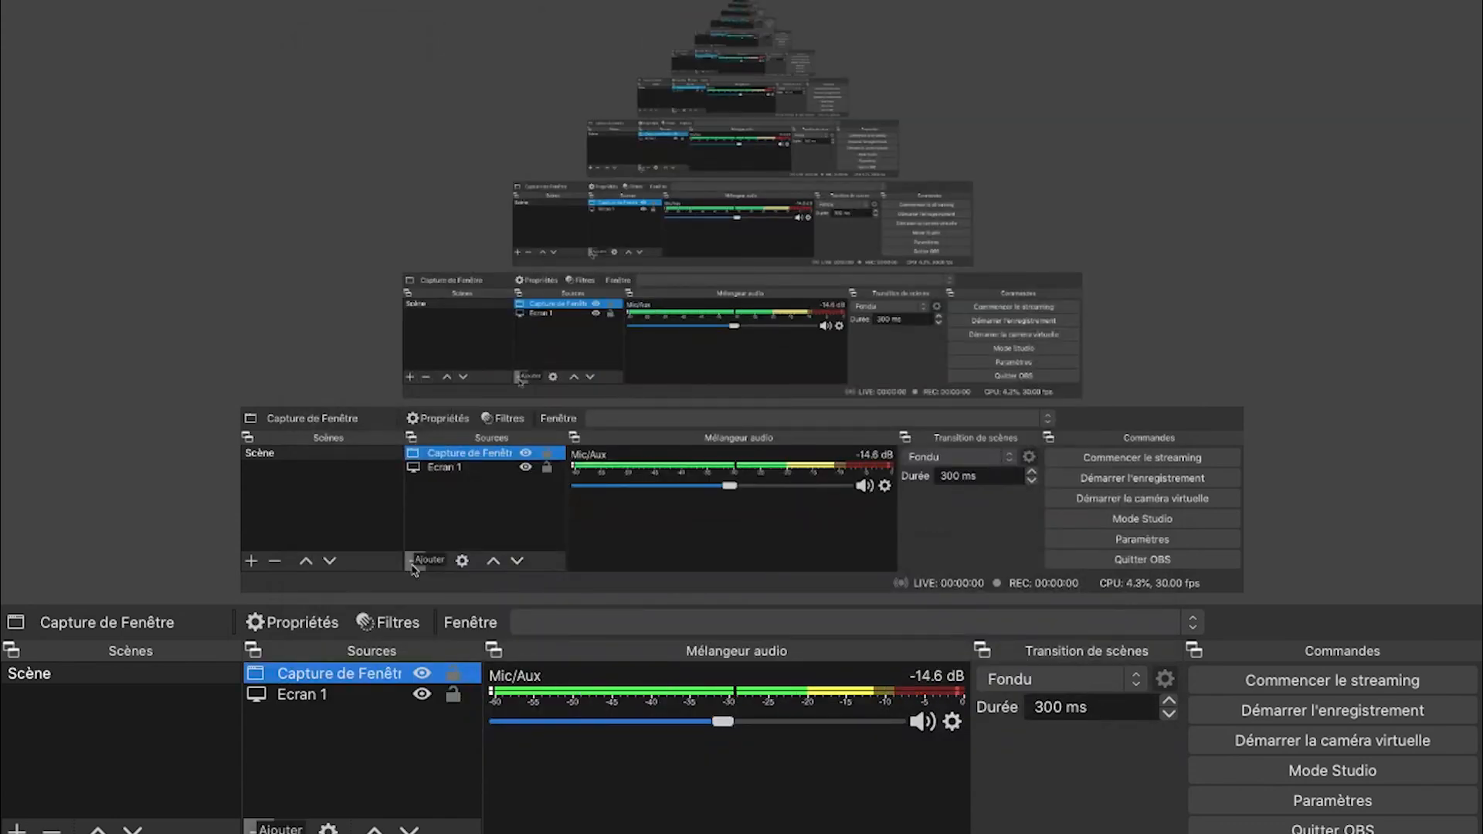
Add an audio input capture source using the default device and lower its volume to about -15.6 dB.
{"action": "left_click", "coordinate": [256, 828]}
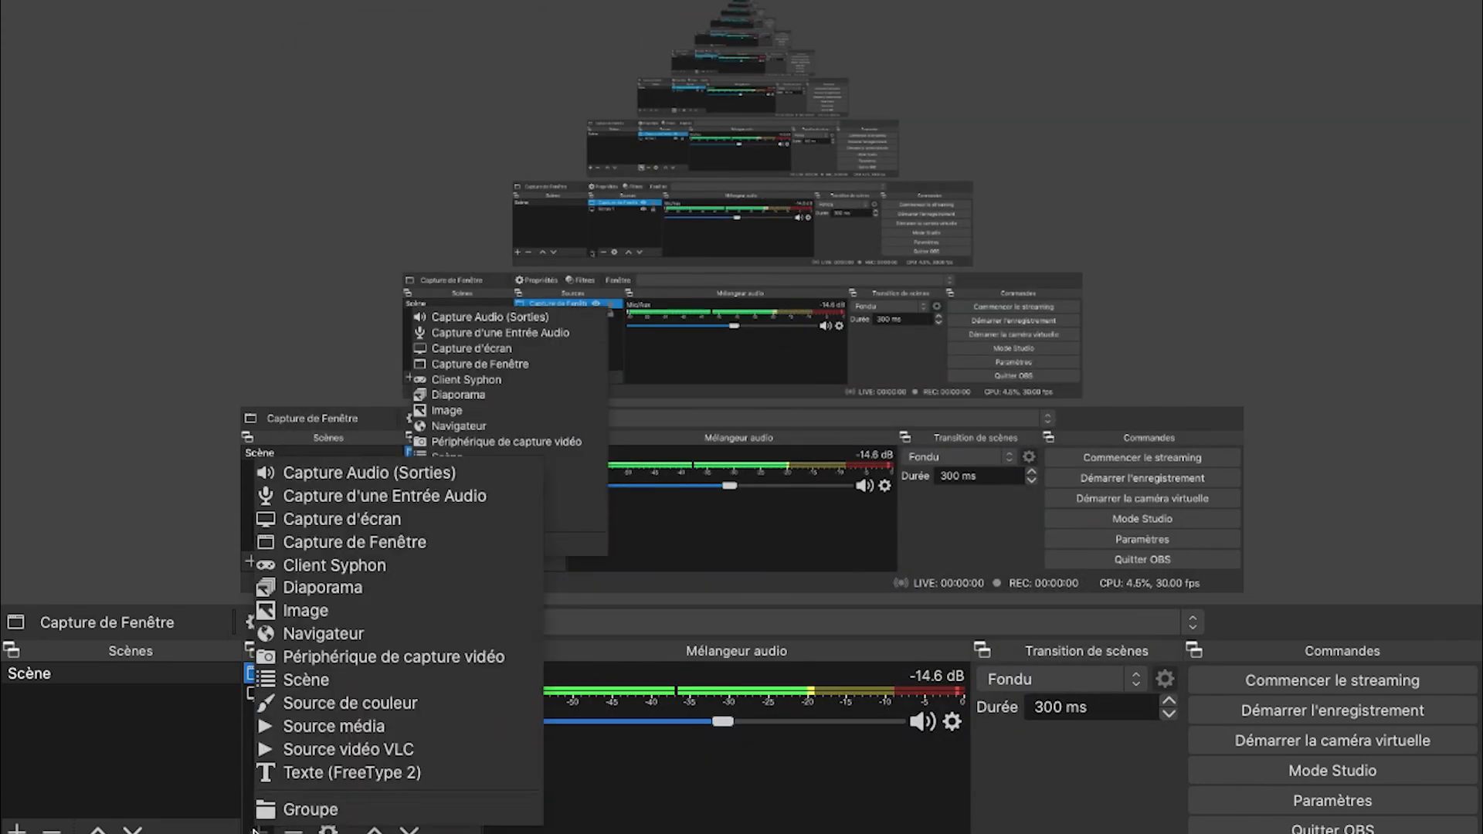
{"action": "left_click", "coordinate": [391, 502]}
{"action": "left_click", "coordinate": [887, 281]}
{"action": "left_click", "coordinate": [829, 112]}
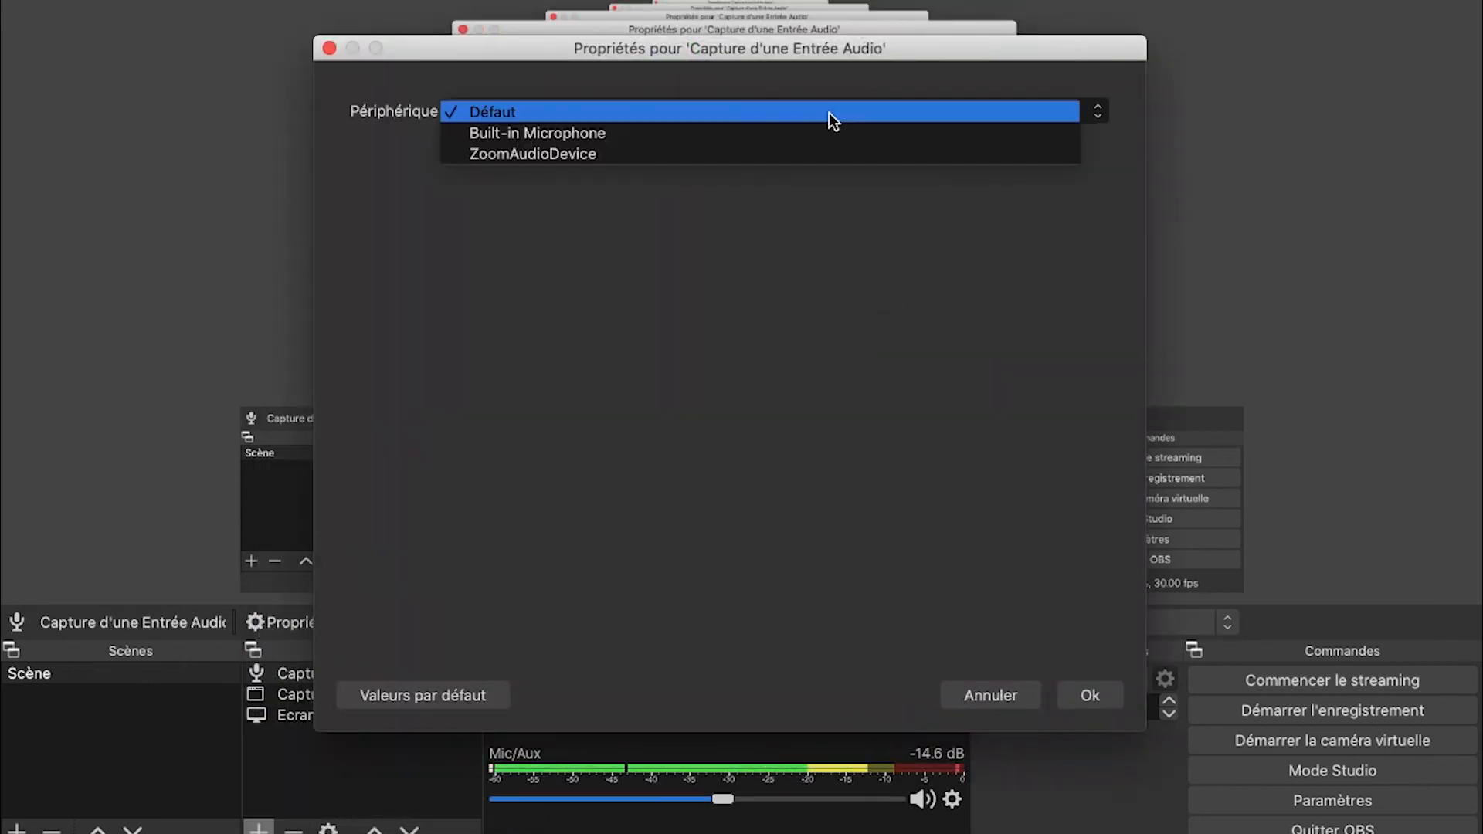
{"action": "left_click", "coordinate": [828, 113]}
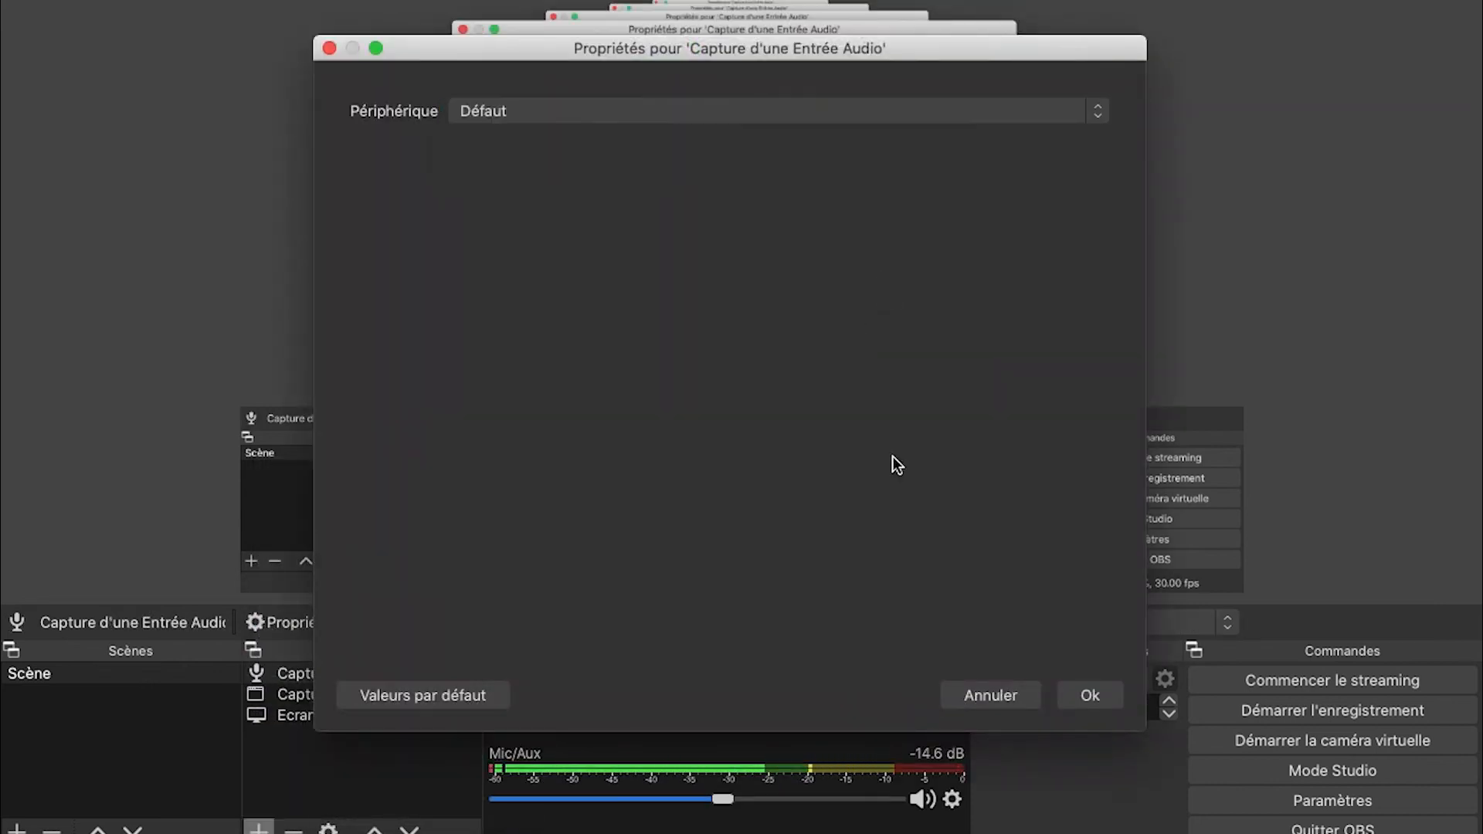
{"action": "left_click", "coordinate": [1101, 692]}
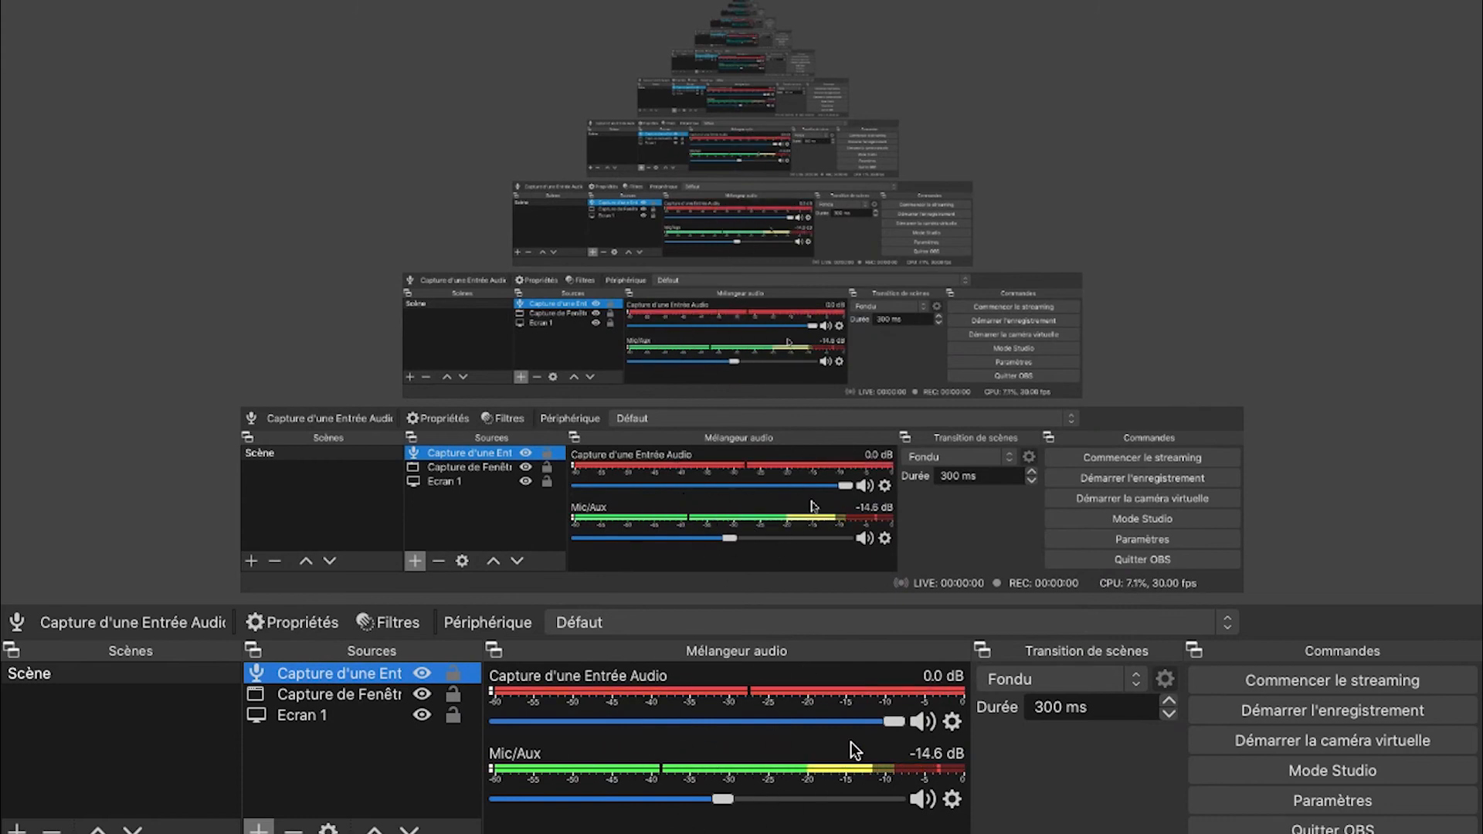
{"action": "left_click_drag", "start_coordinate": [893, 720], "coordinate": [708, 726]}
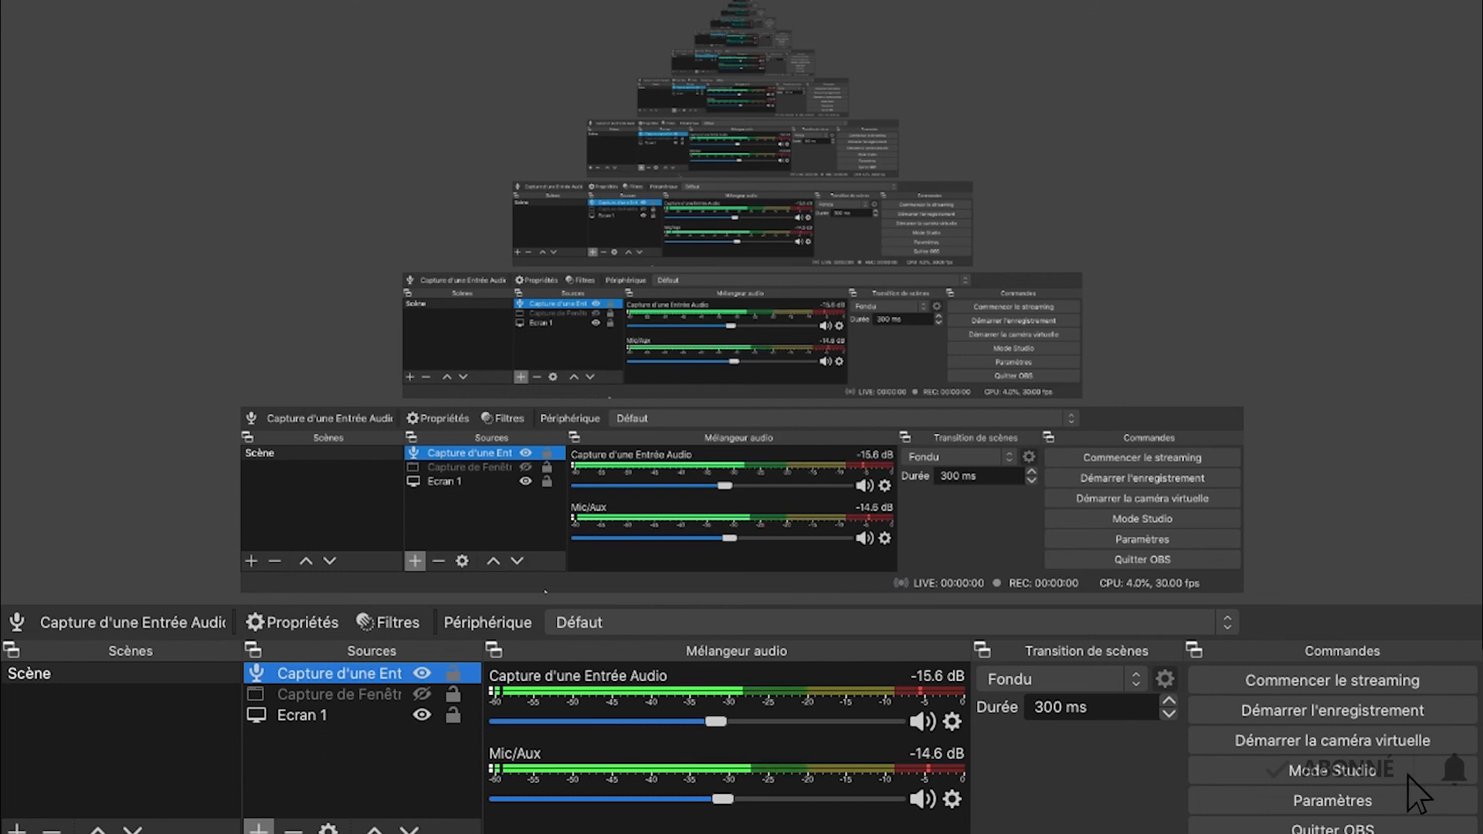
Add a video capture device source using the built-in FaceTime HD camera at 1280x720, and hide it in the scene.
{"action": "left_click", "coordinate": [261, 830]}
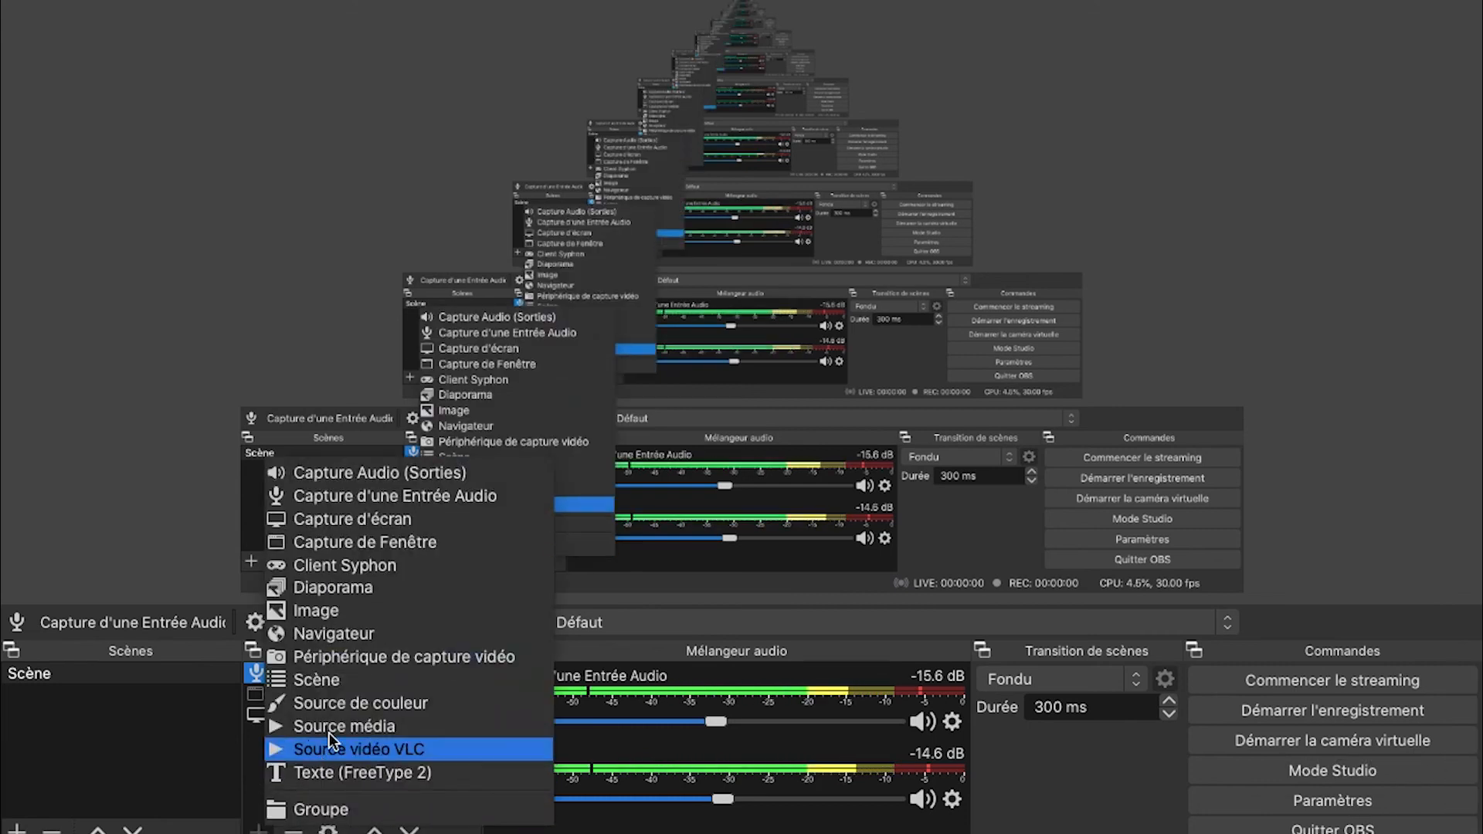
{"action": "left_click", "coordinate": [373, 655]}
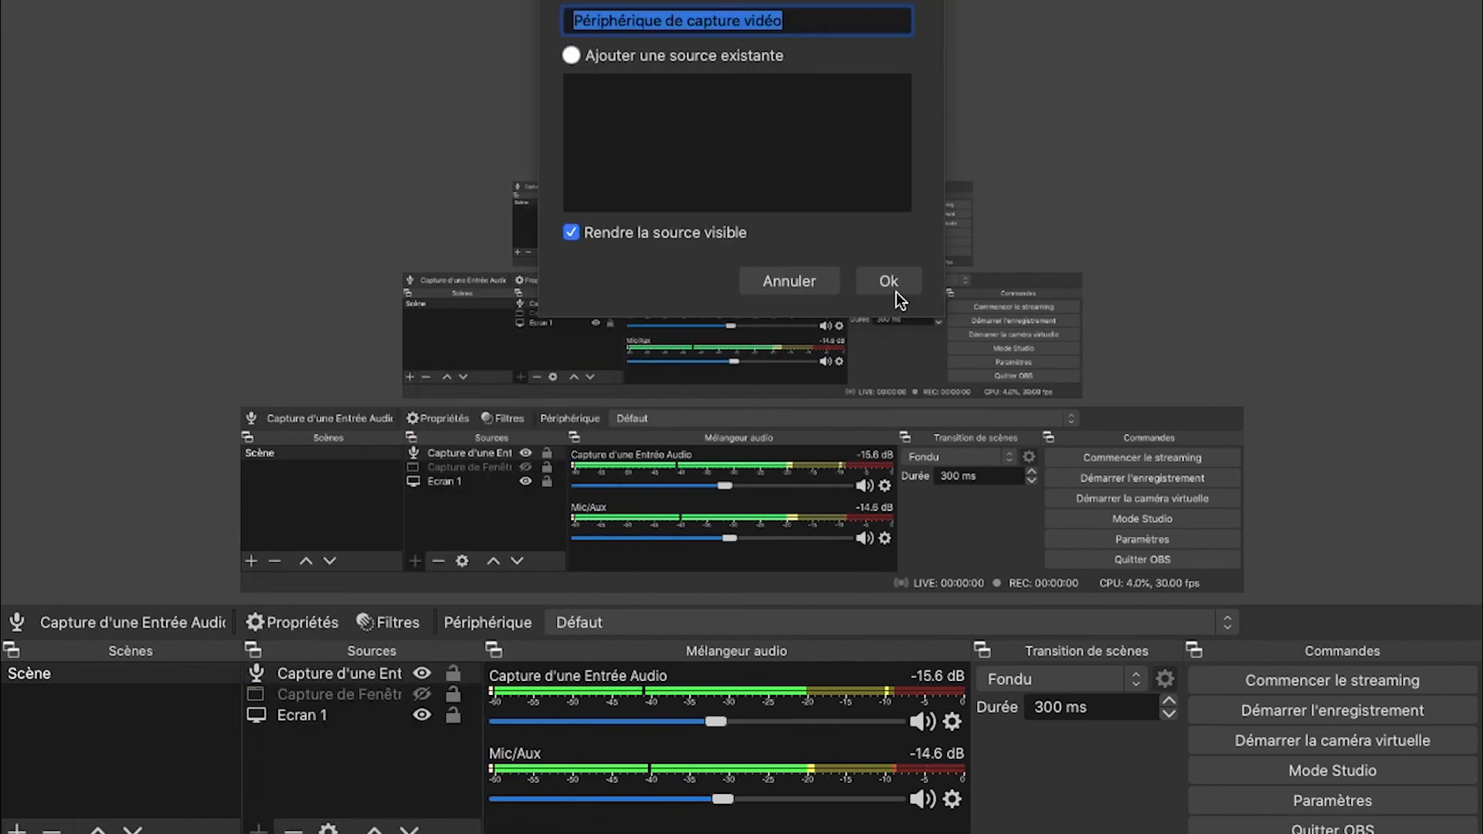
{"action": "left_click", "coordinate": [886, 281]}
{"action": "left_click", "coordinate": [735, 511]}
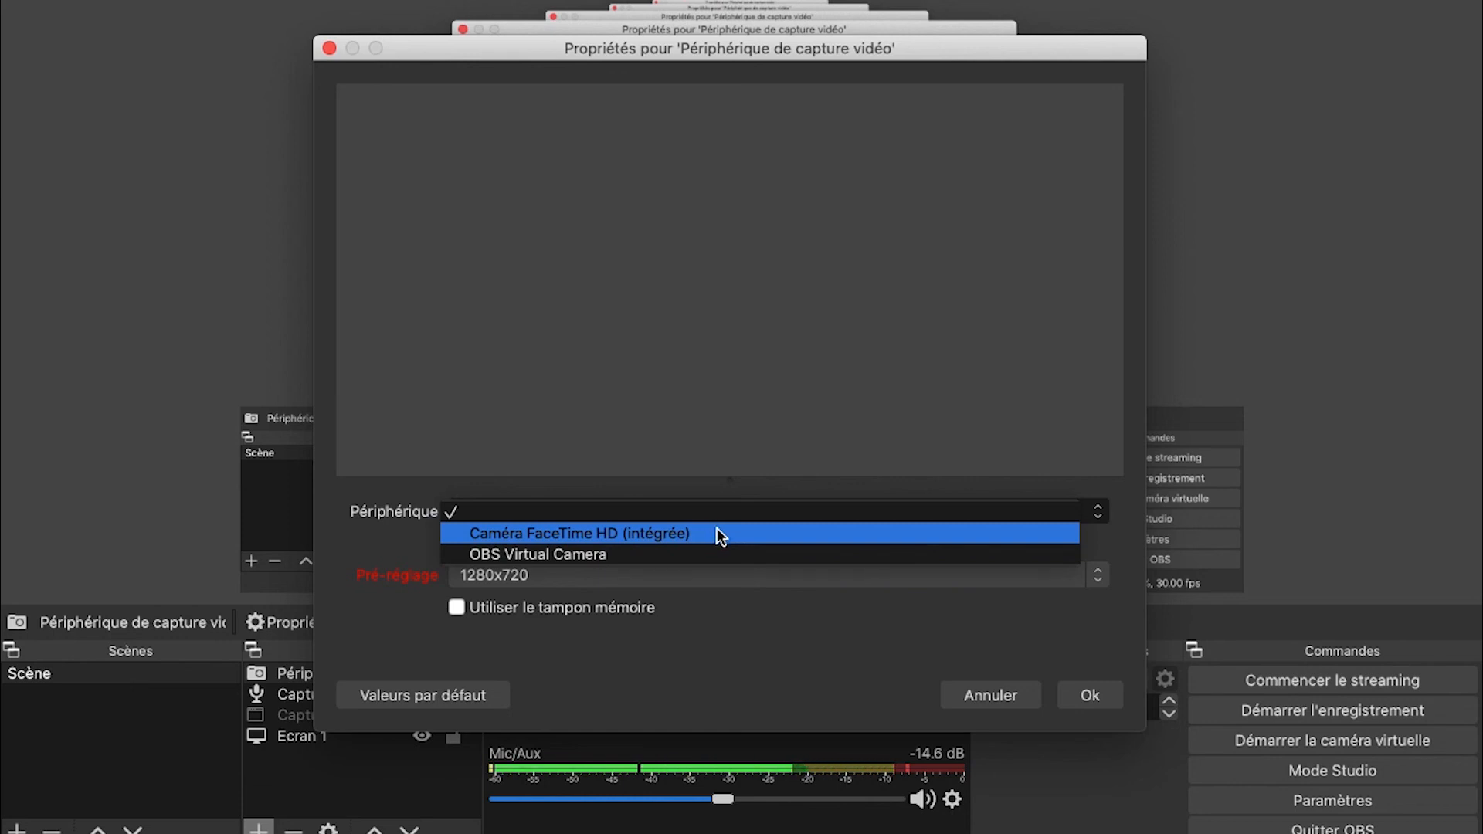
{"action": "left_click", "coordinate": [717, 529]}
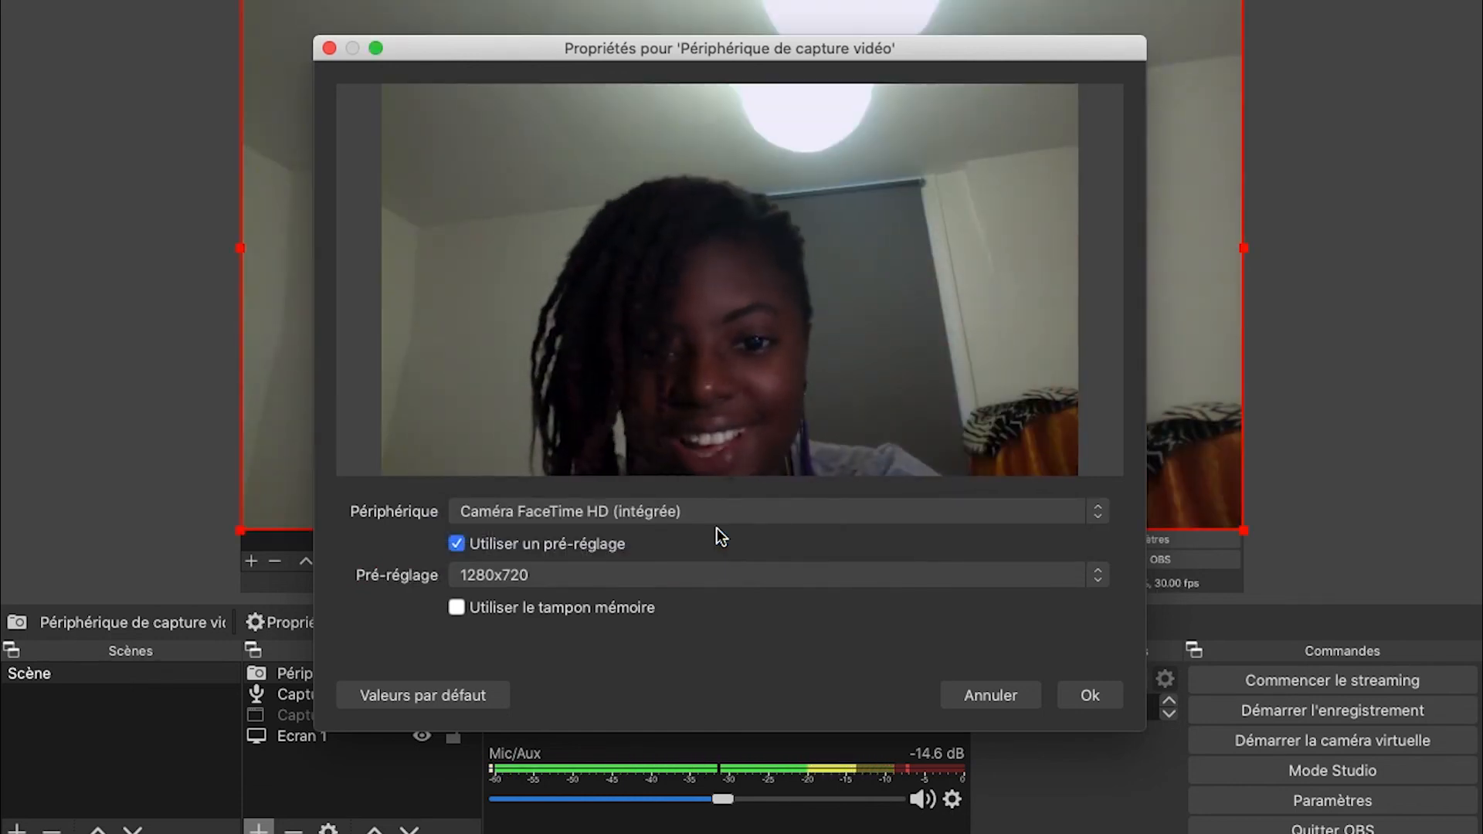
{"action": "left_click", "coordinate": [1088, 694]}
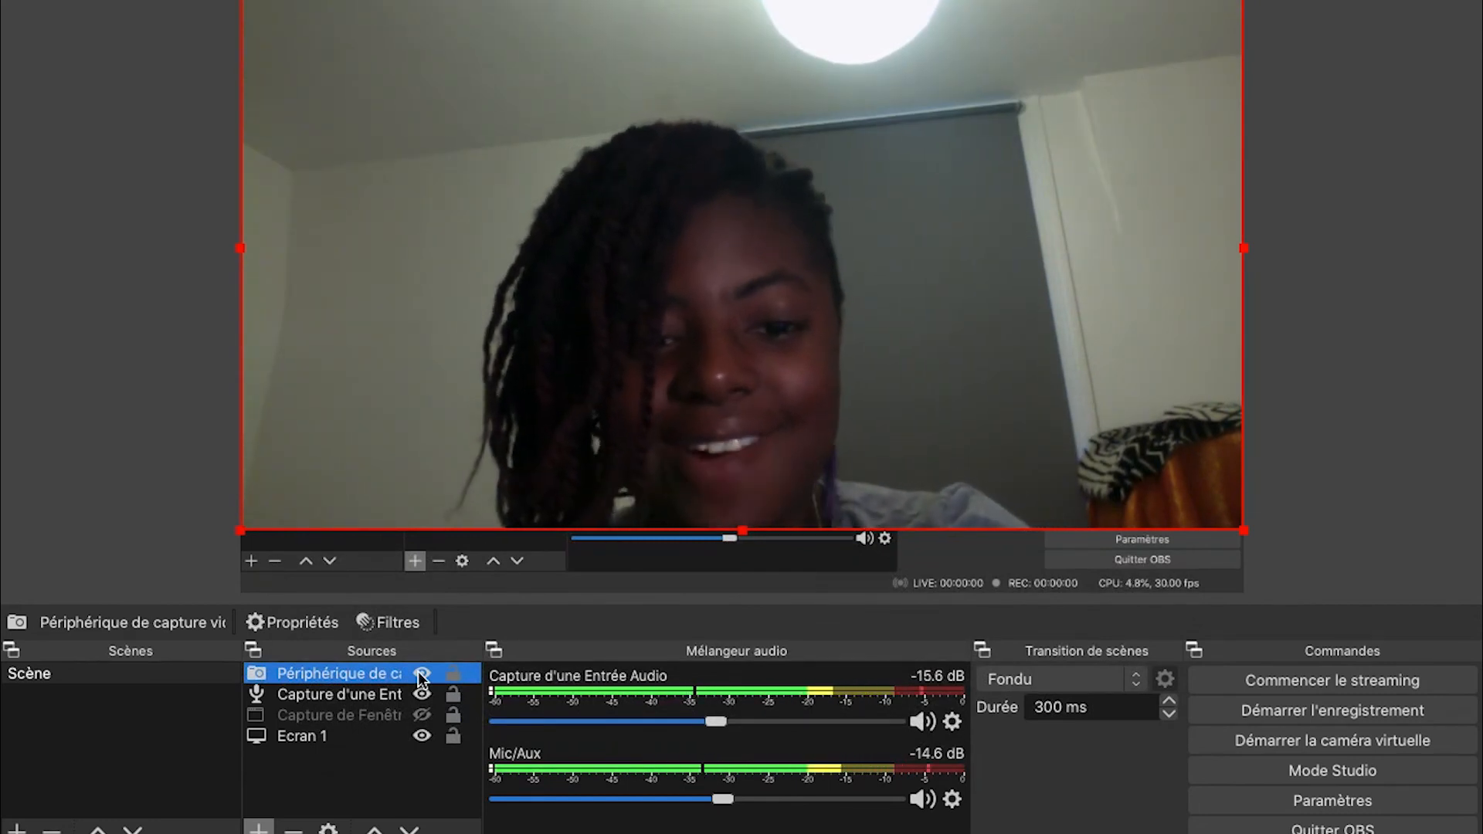
{"action": "left_click", "coordinate": [421, 676]}
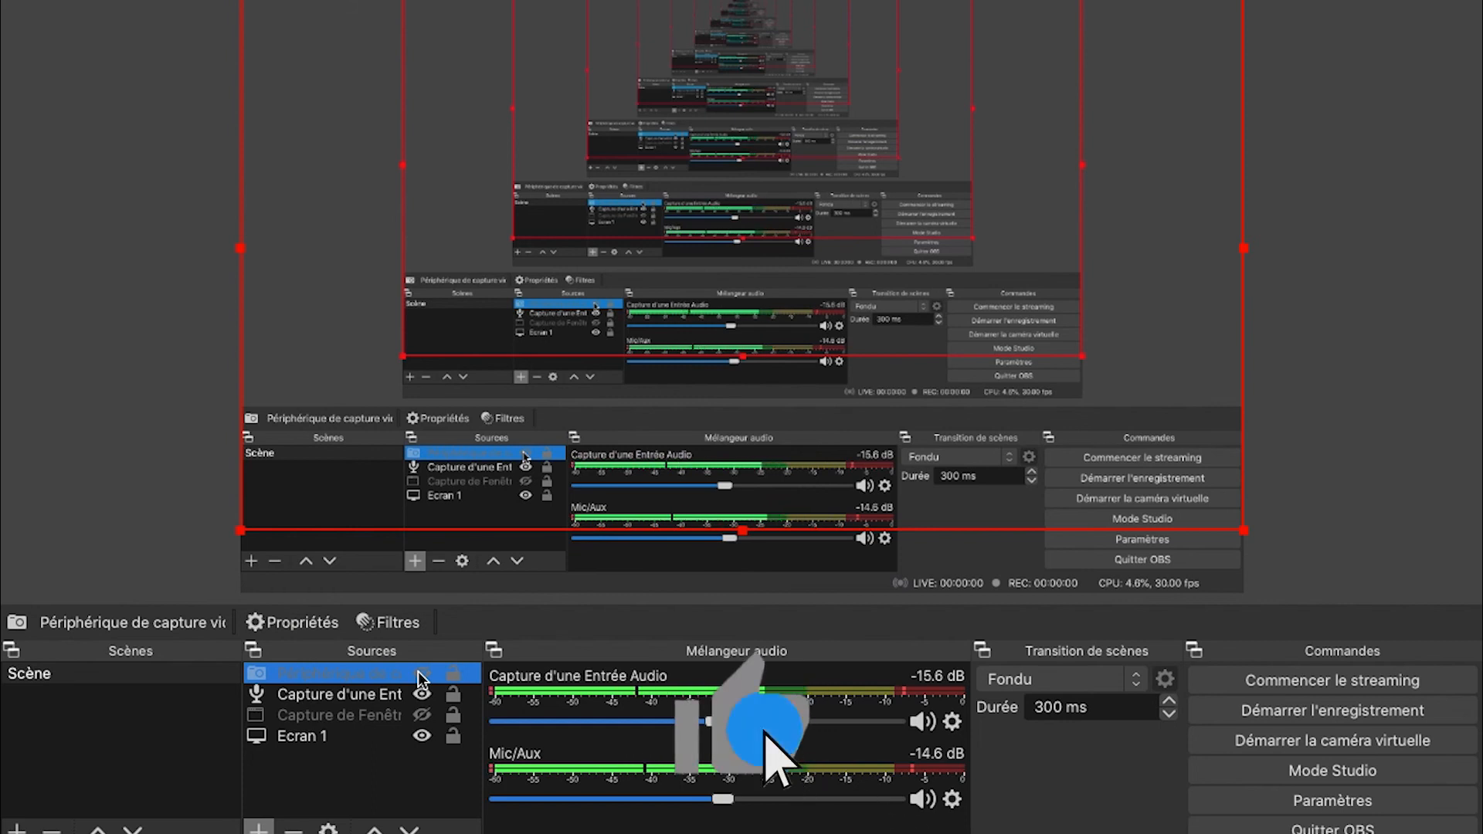
Check the recording path, quality and format in the output settings, accept them and start recording.
{"action": "left_click", "coordinate": [1283, 803]}
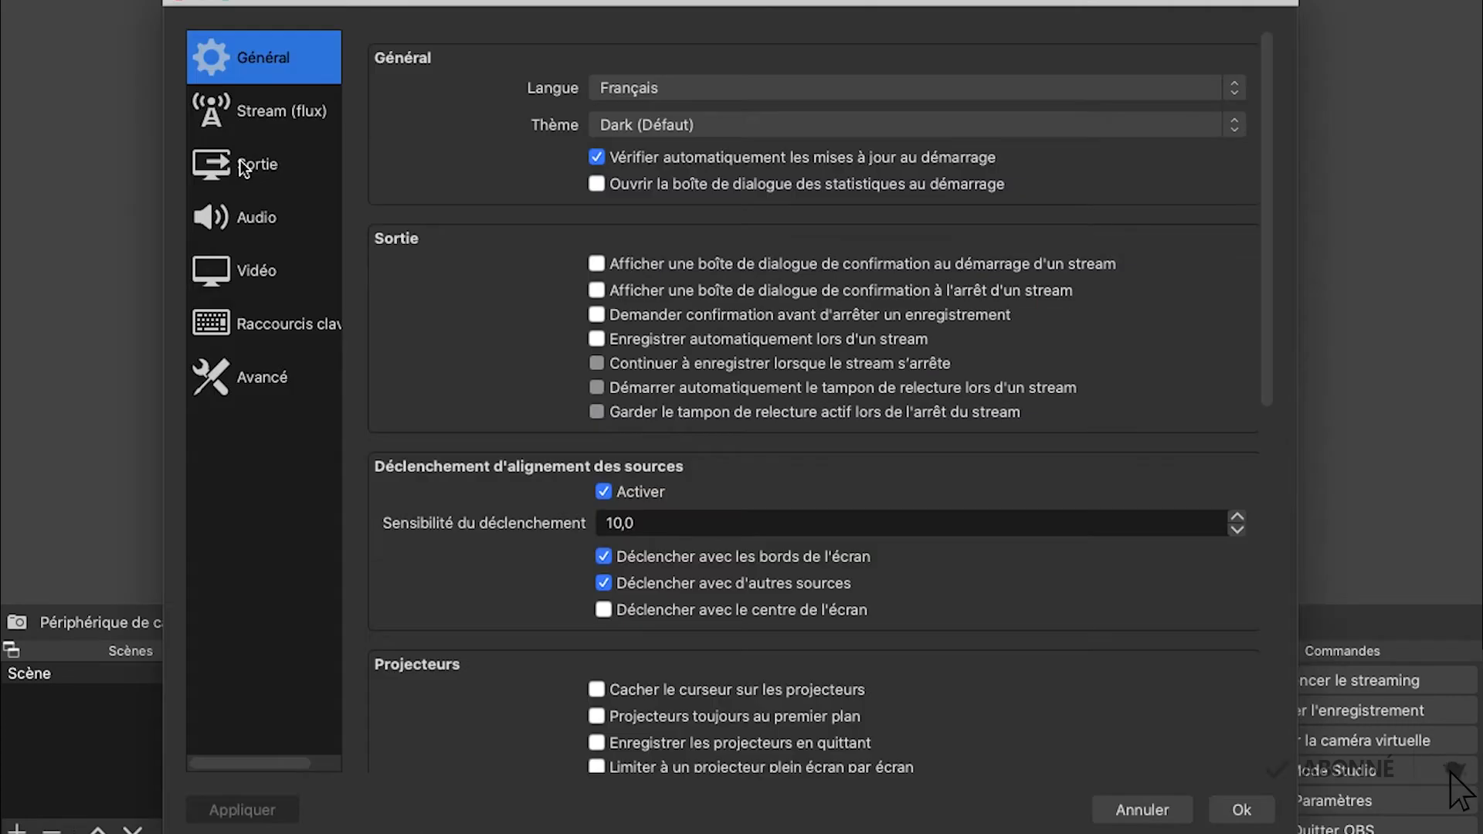
{"action": "left_click", "coordinate": [242, 166]}
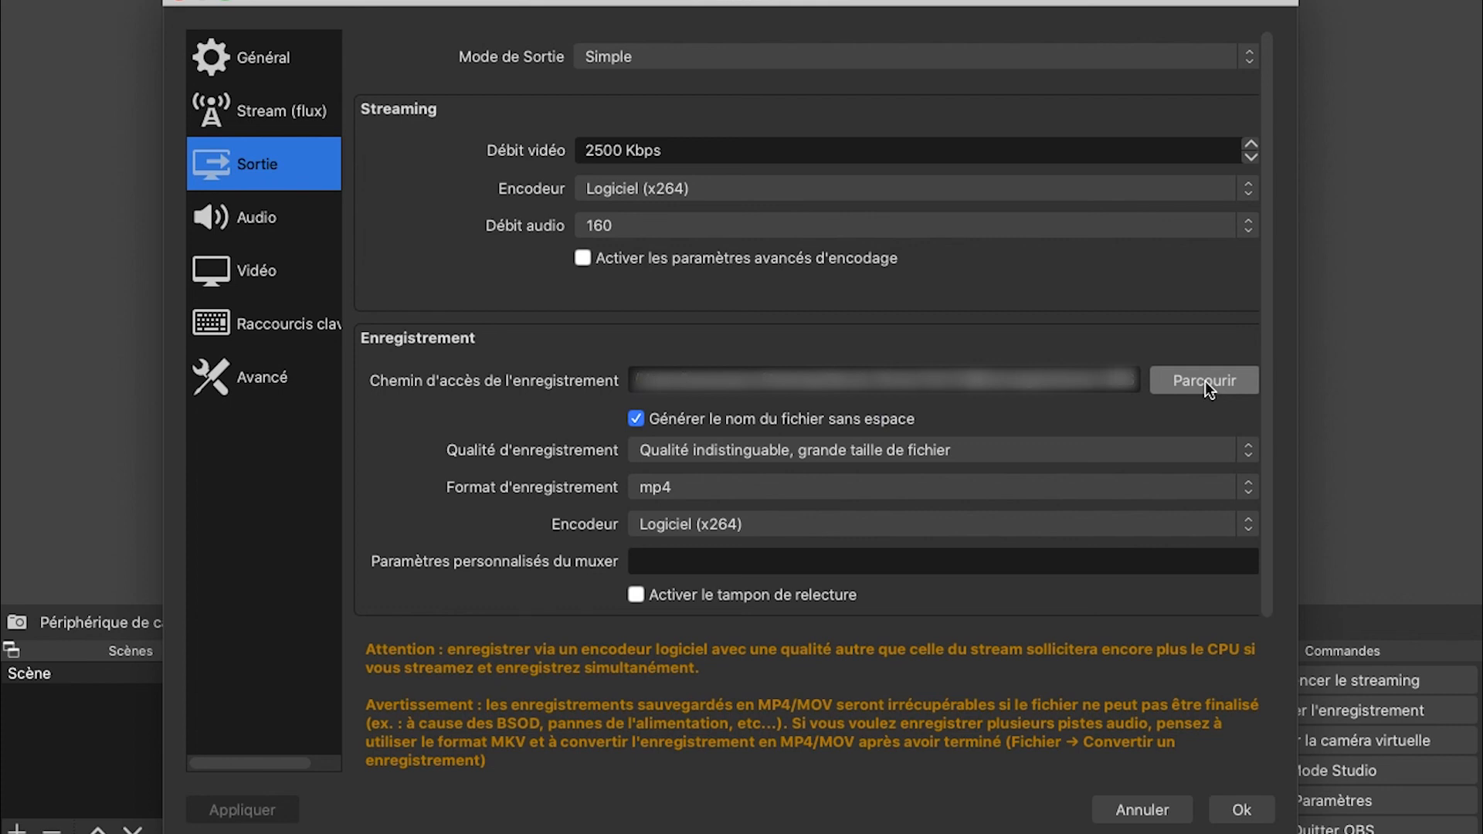
{"action": "left_click", "coordinate": [1247, 809]}
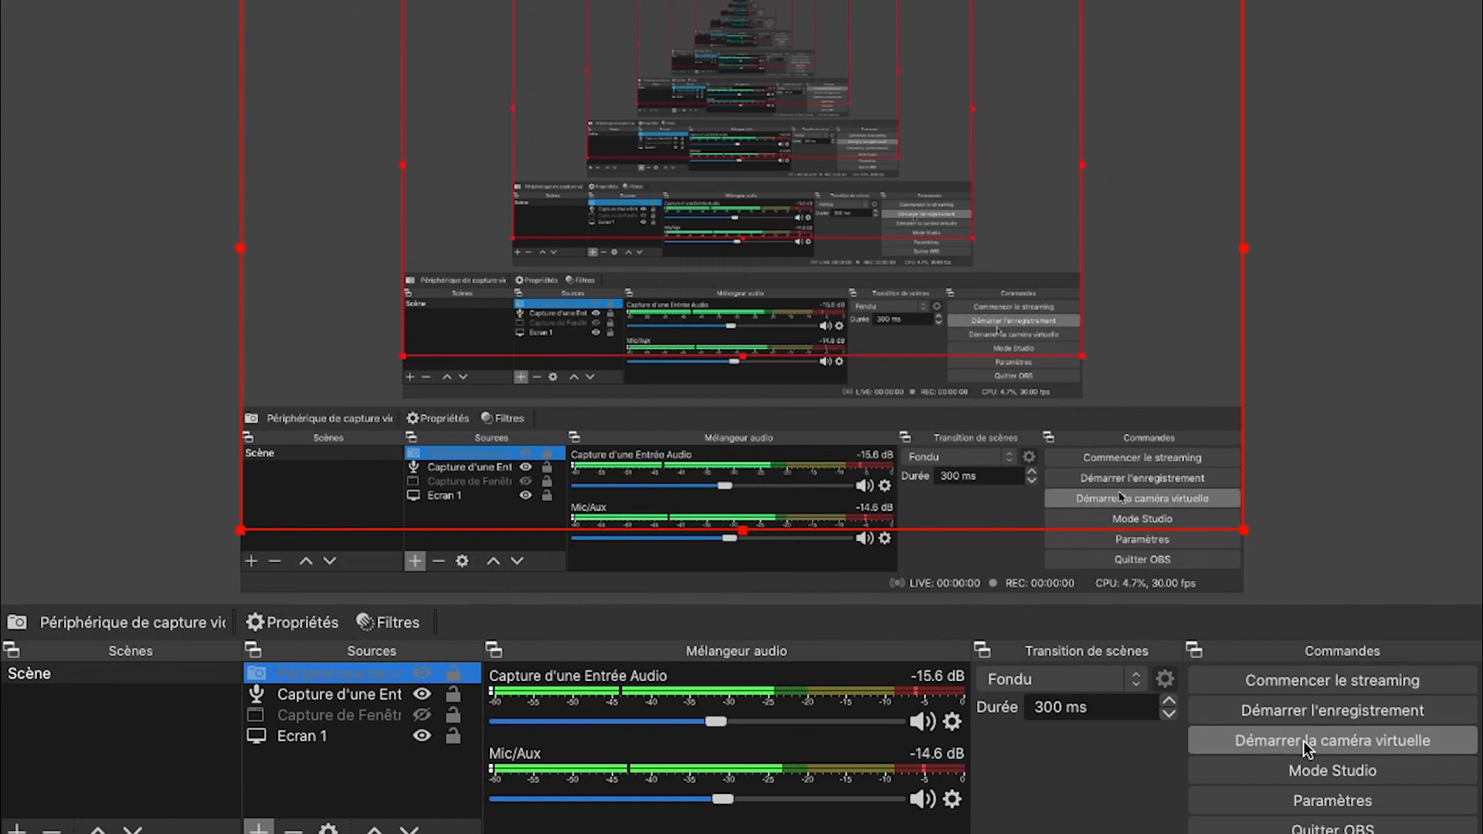
{"action": "left_click", "coordinate": [1313, 711]}
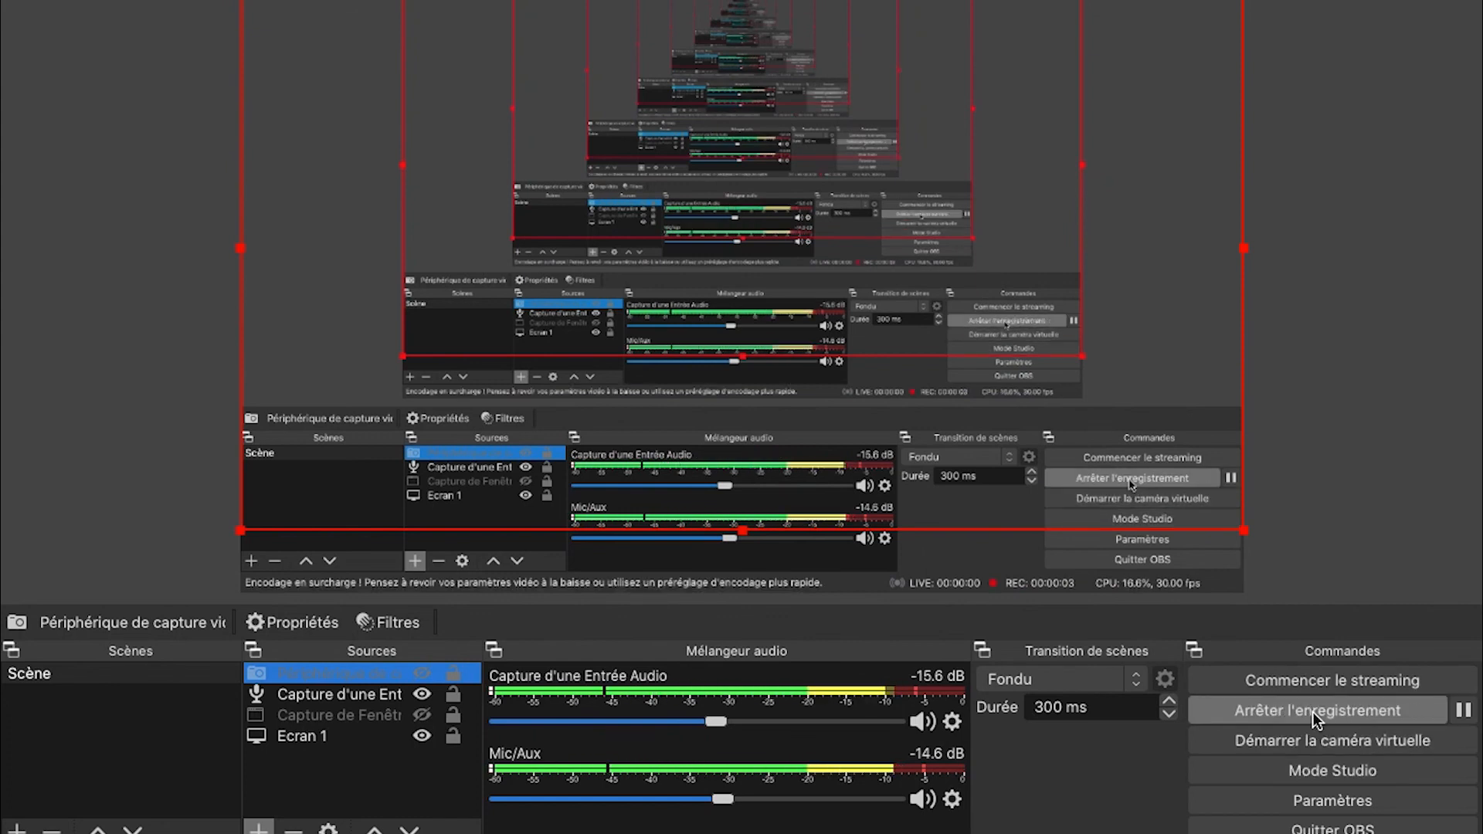